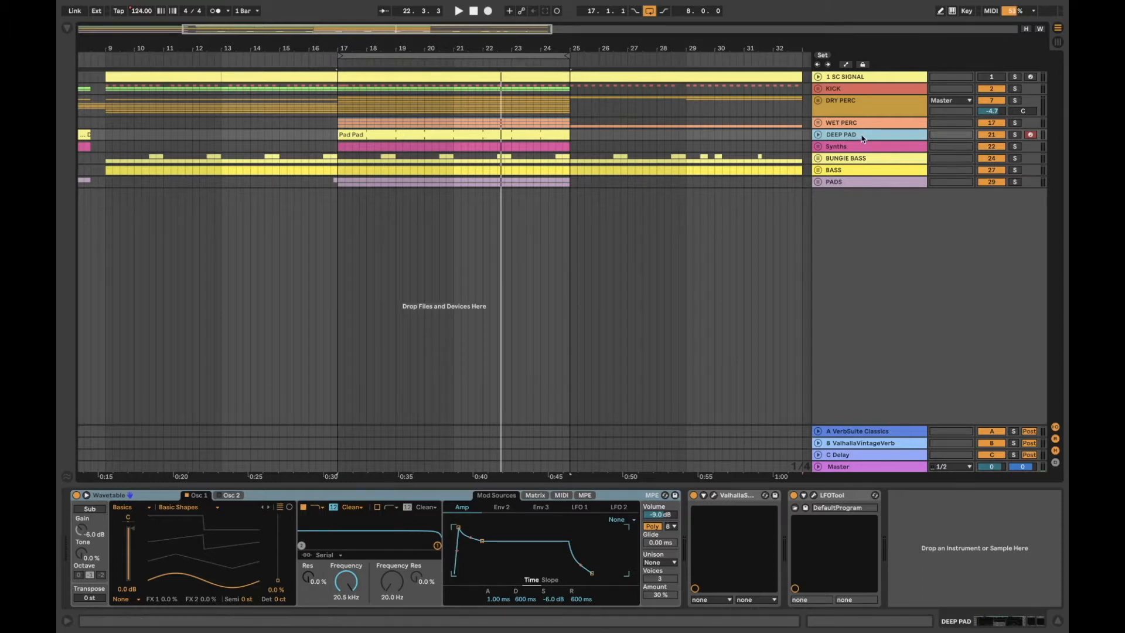
# Solo the DEEP PAD track and play the looped section.
pyautogui.click(945, 193)
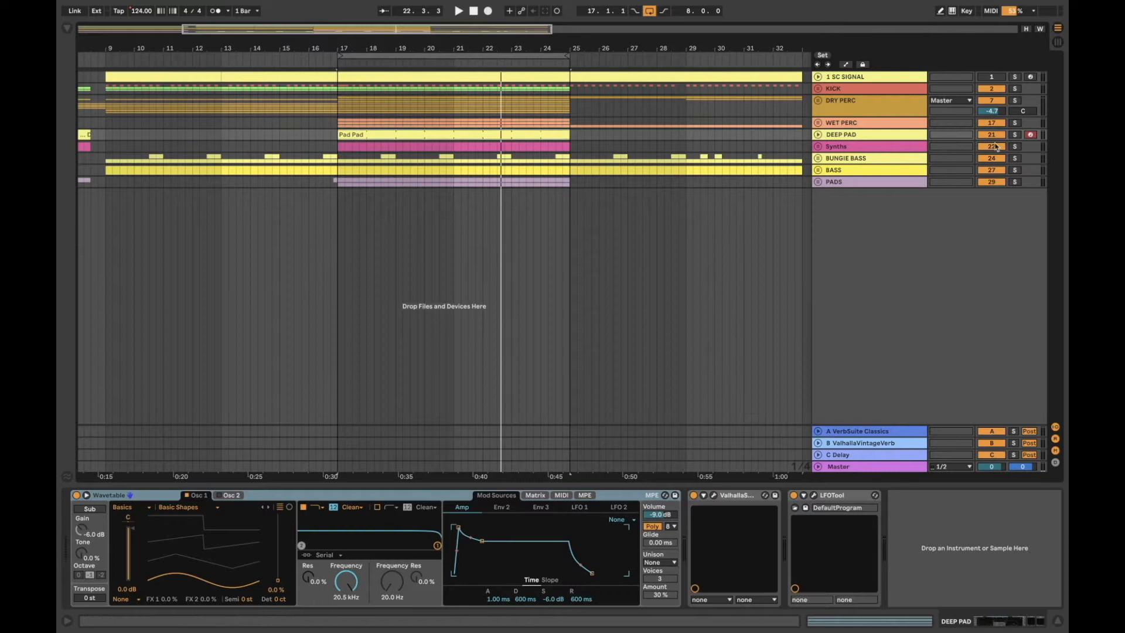
pyautogui.click(1013, 135)
pyautogui.press('space')
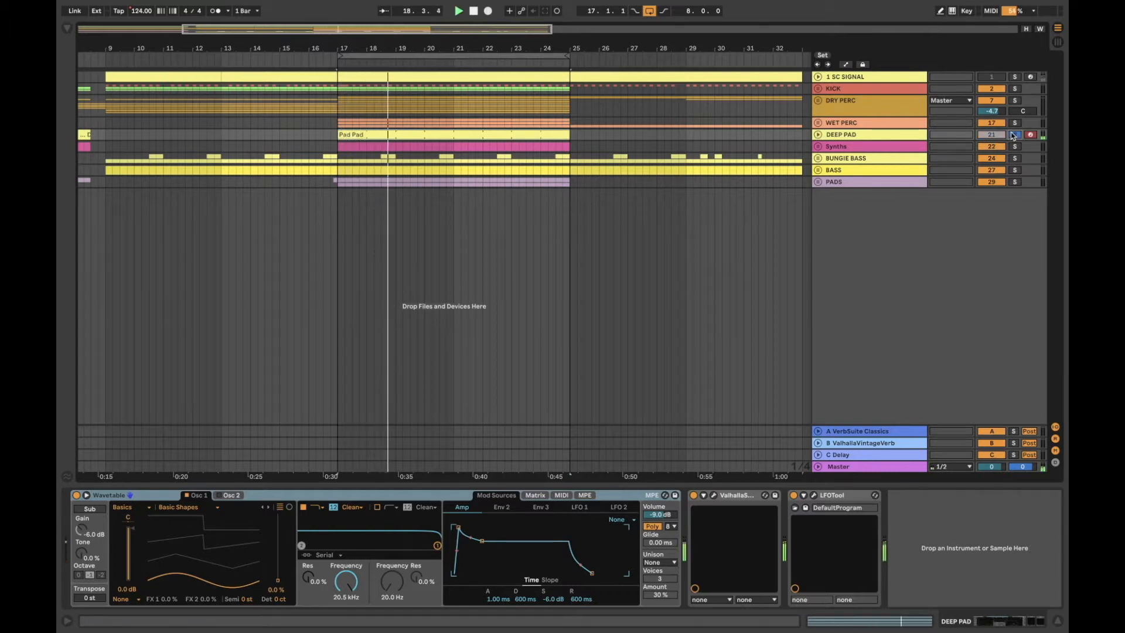
# Expand the DEEP PAD track and open its Pad Pad clip to examine the sustained chord notes.
pyautogui.moveTo(866, 140); pyautogui.dragTo(866, 200)
pyautogui.doubleClick(395, 135)
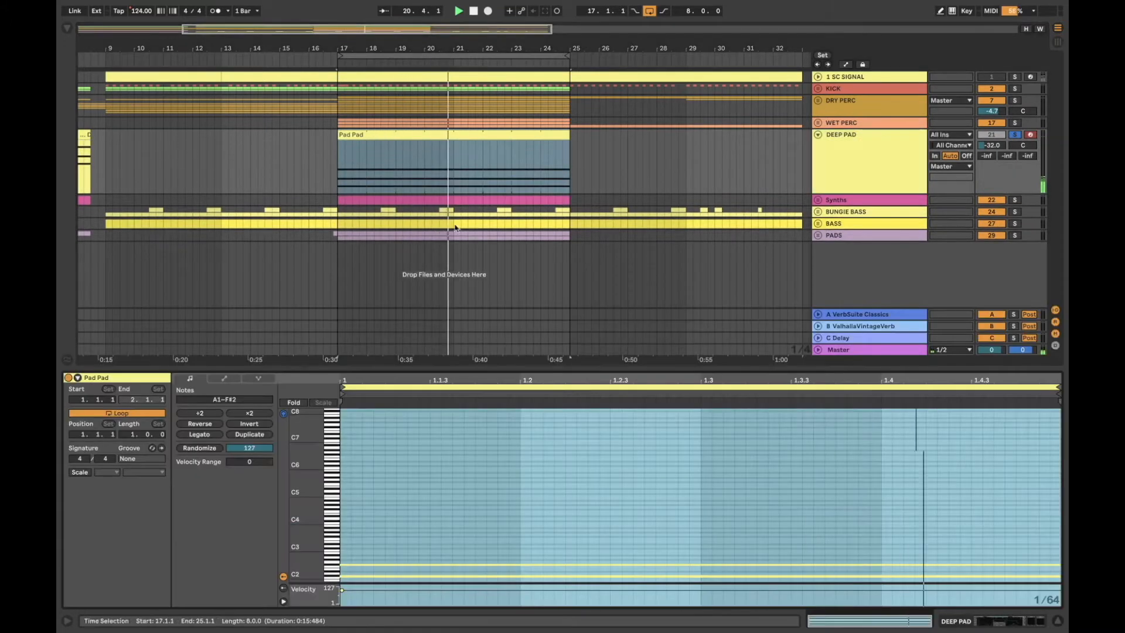
pyautogui.scroll(-6, 395, 429)
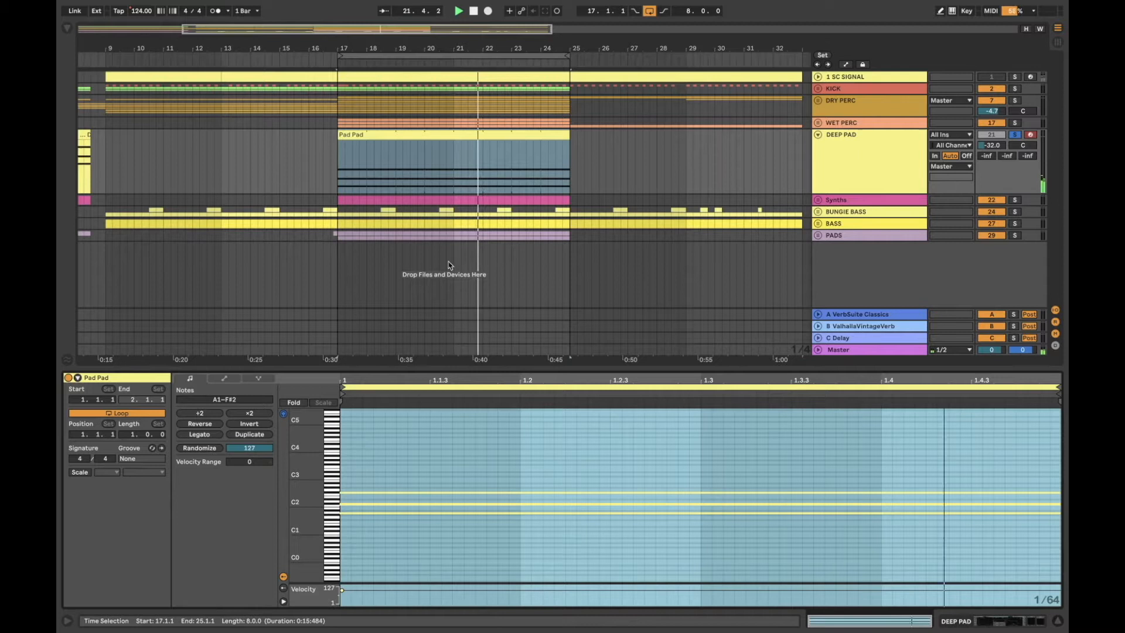
# Show the DEEP PAD device chain and open the ValhallaShimmer plug-in window clear of the track controls.
pyautogui.click(873, 155)
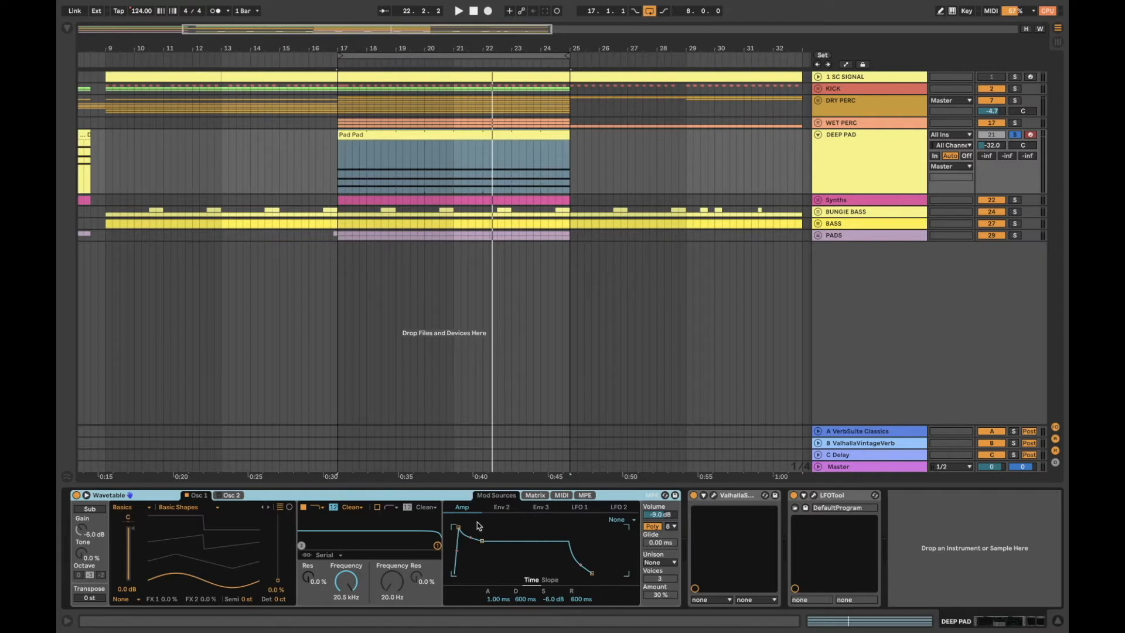
pyautogui.click(751, 503)
pyautogui.click(714, 496)
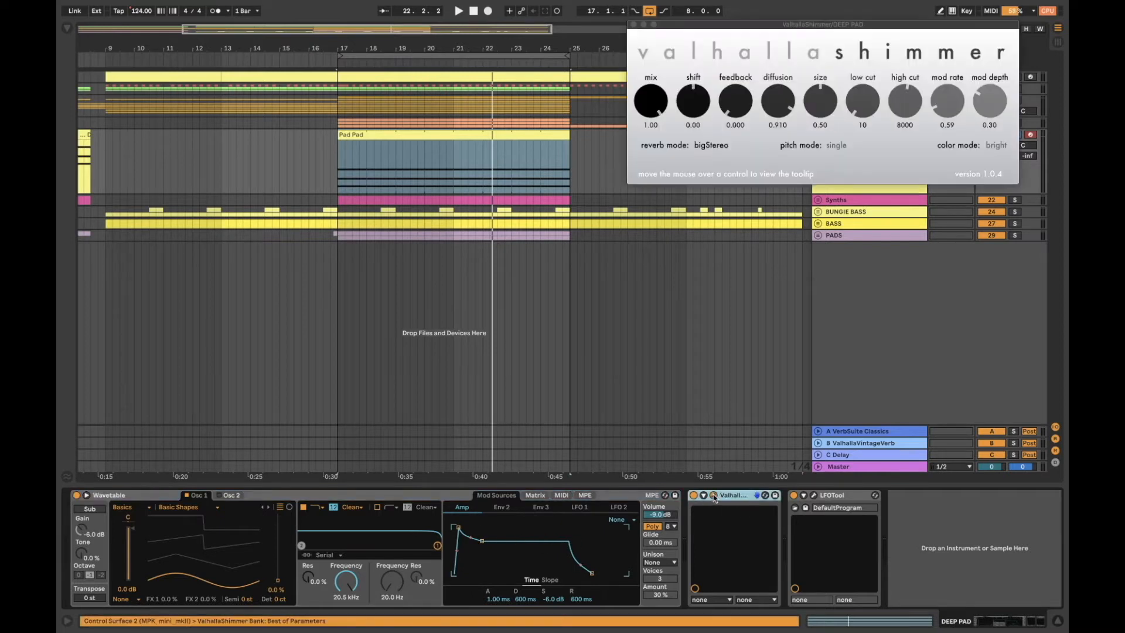
pyautogui.moveTo(772, 31); pyautogui.dragTo(723, 292)
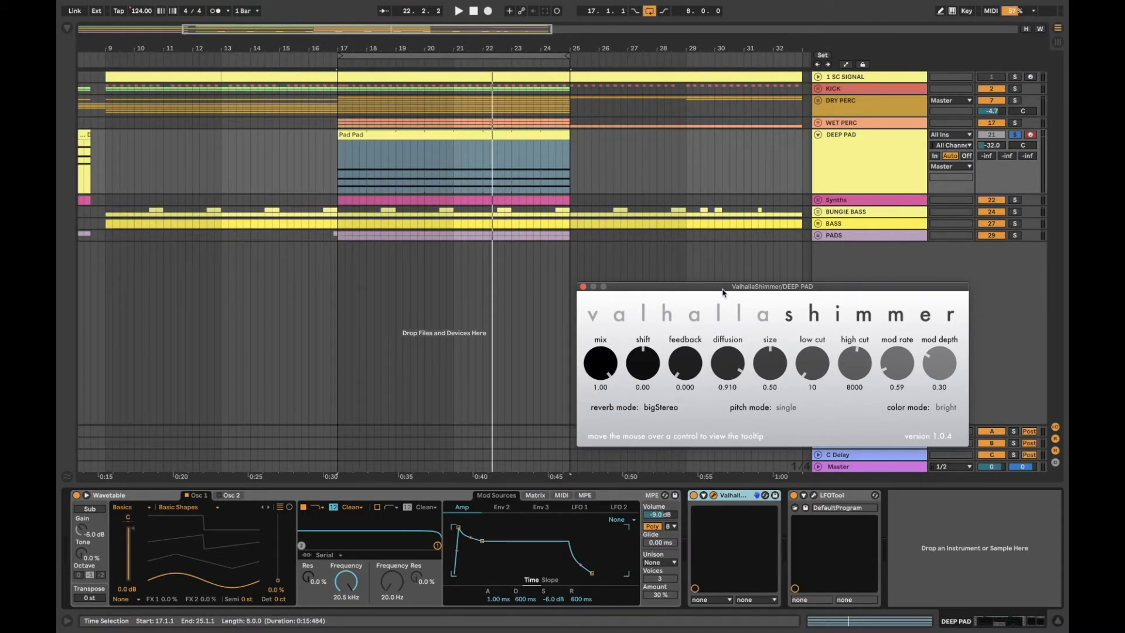
# Play the DEEP PAD with ValhallaShimmer and LFOTool bypassed and raise its track volume to -16.2 dB.
pyautogui.click(745, 500)
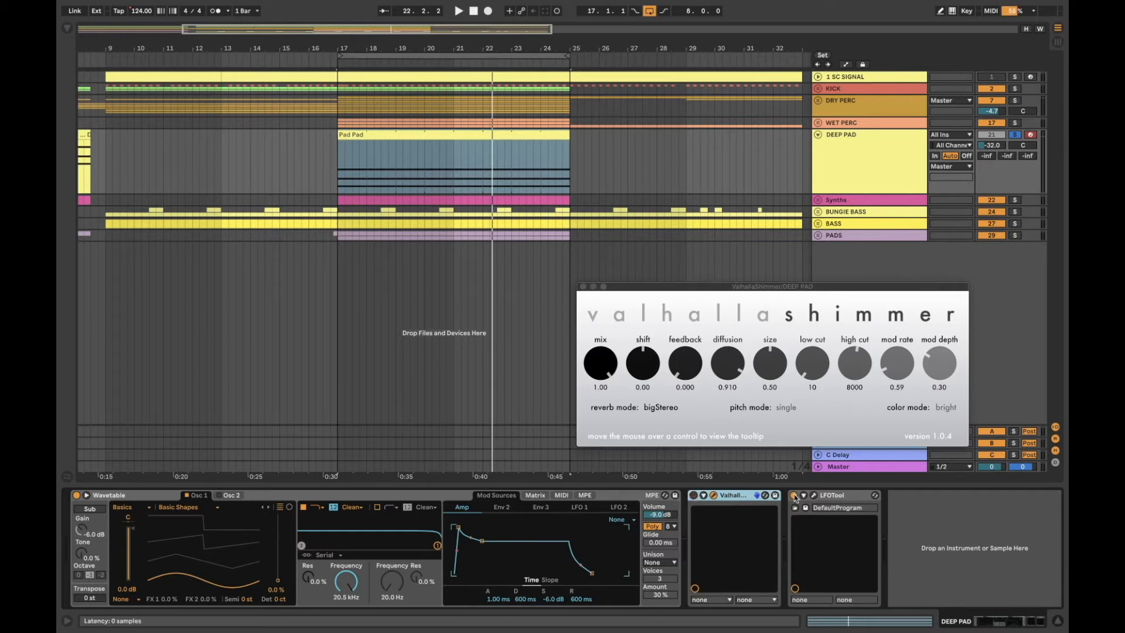
pyautogui.click(742, 159)
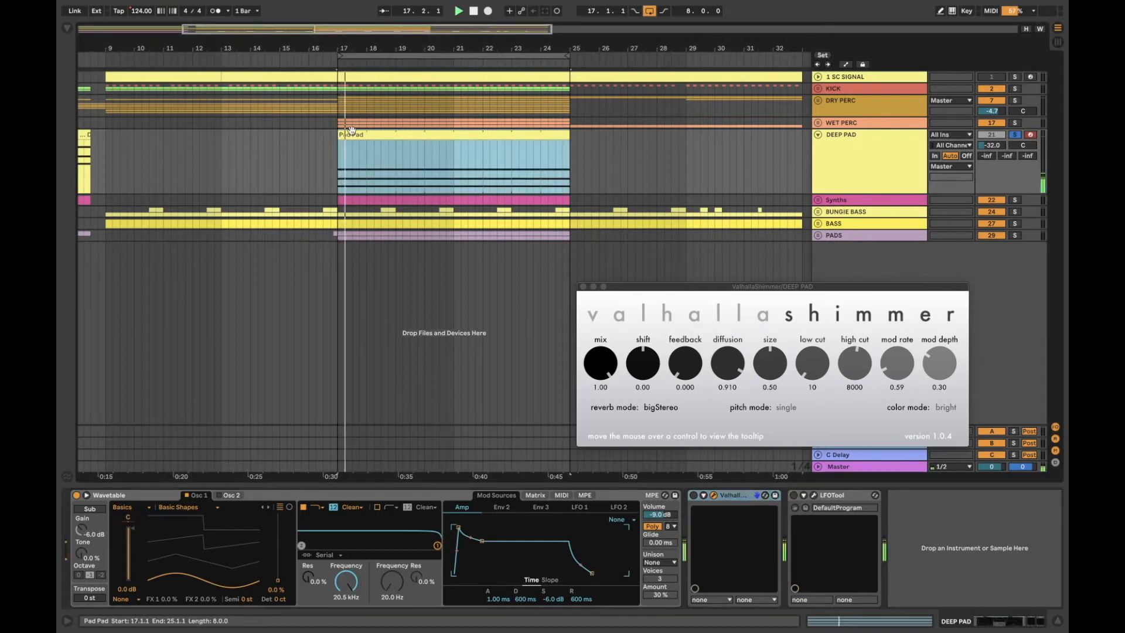
pyautogui.moveTo(992, 145)
pyautogui.mouseDown()
pyautogui.moveTo(991, 126)
pyautogui.moveTo(992, 151)
pyautogui.mouseUp()
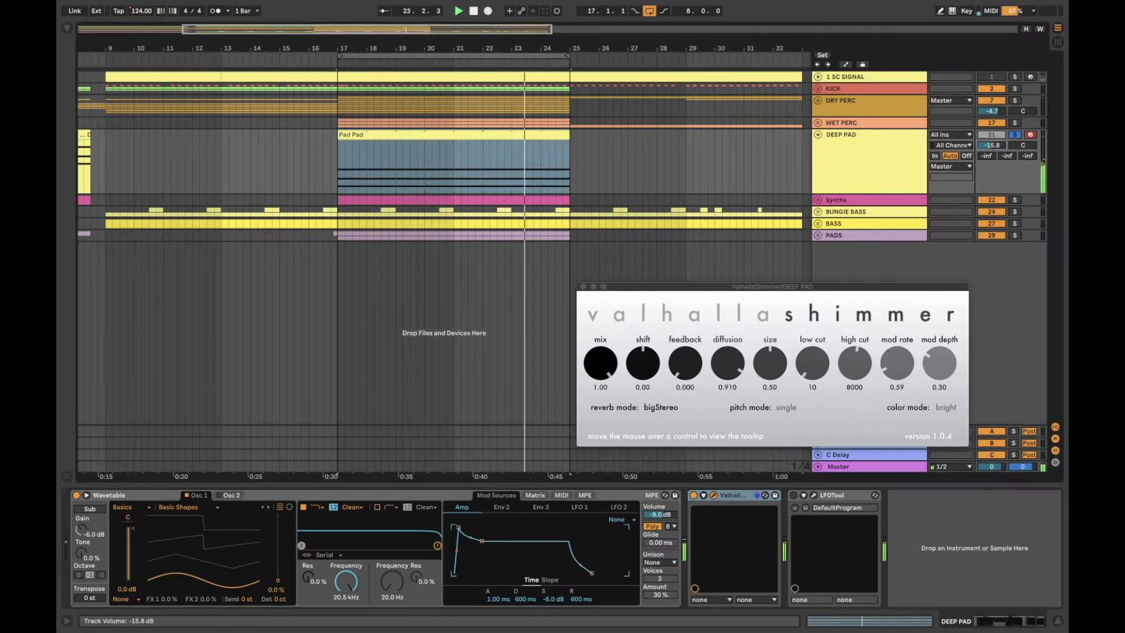
# Lower the ValhallaShimmer mix to 0.55 for comparison and restore it to 1.00.
pyautogui.moveTo(600, 363); pyautogui.dragTo(604, 422)
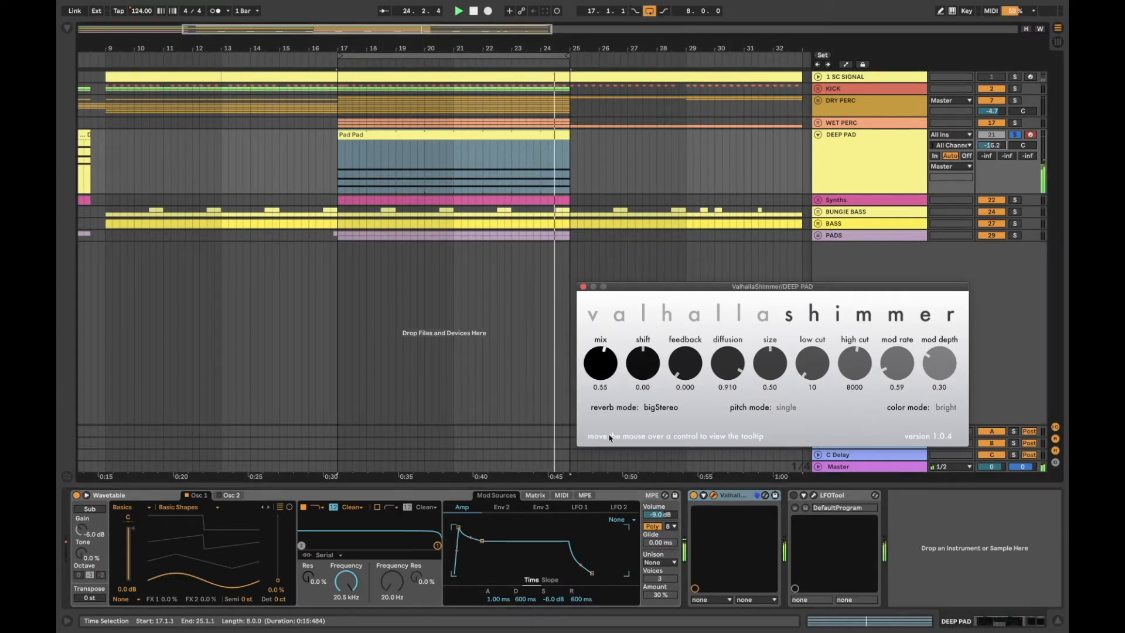
pyautogui.moveTo(599, 375); pyautogui.dragTo(596, 356)
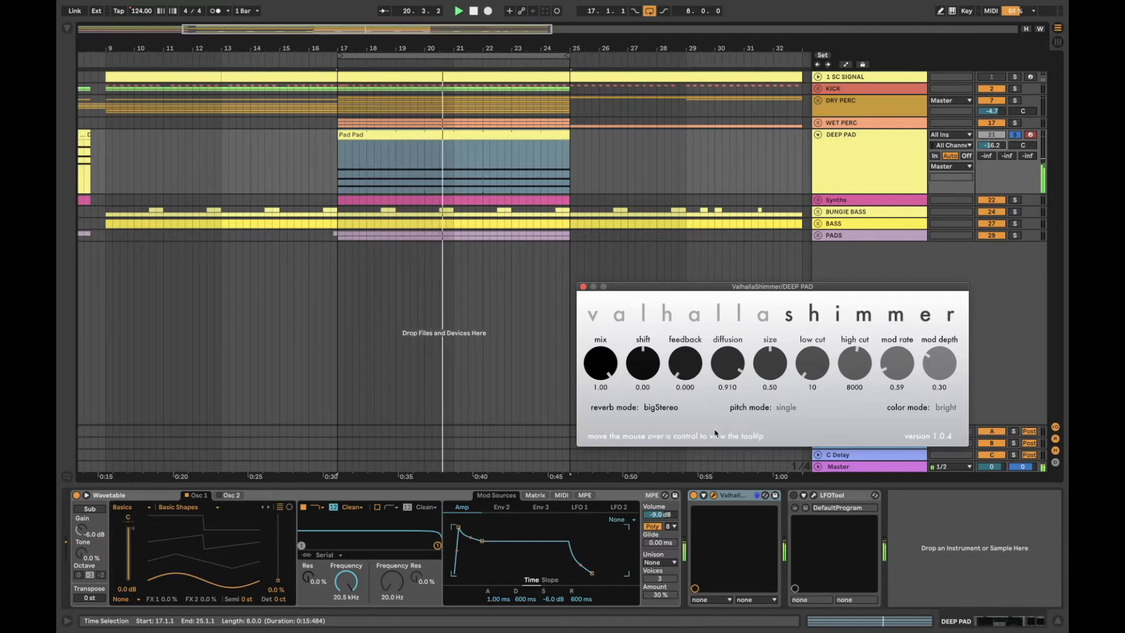
# Toggle LFOTool on the DEEP PAD and play the pad soloed together with the KICK.
pyautogui.click(794, 497)
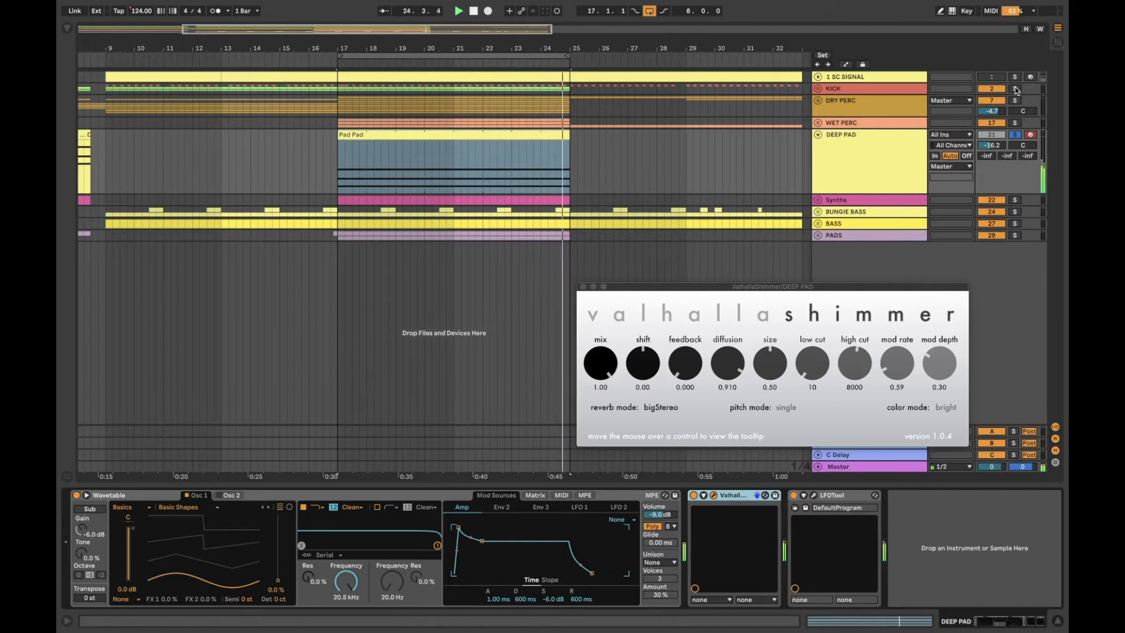
pyautogui.click(1015, 89)
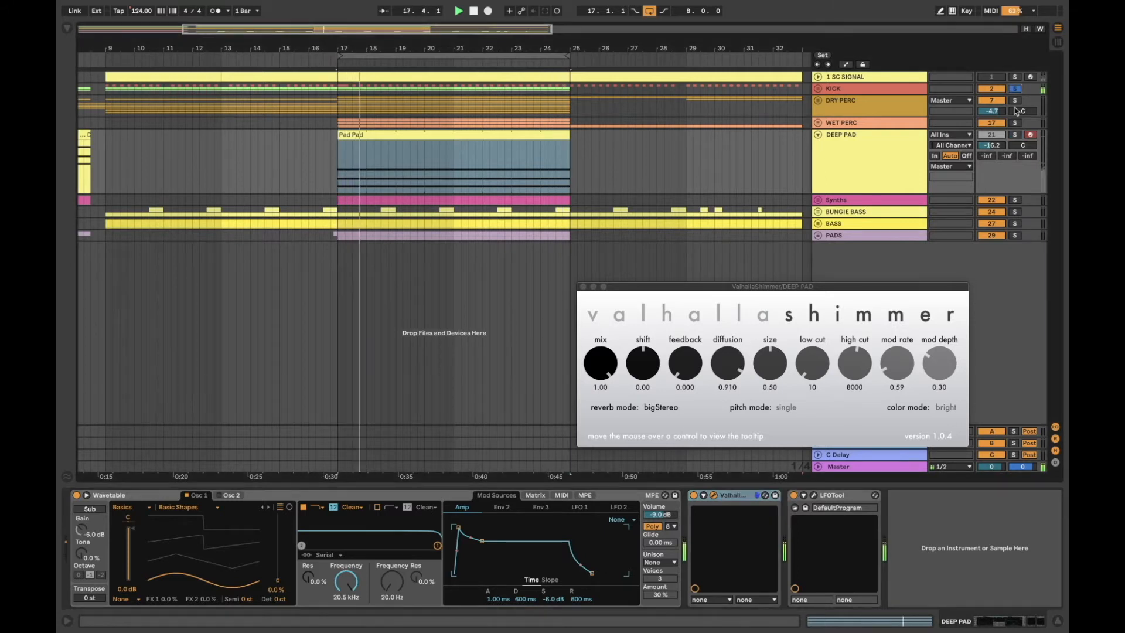
pyautogui.click(1016, 134)
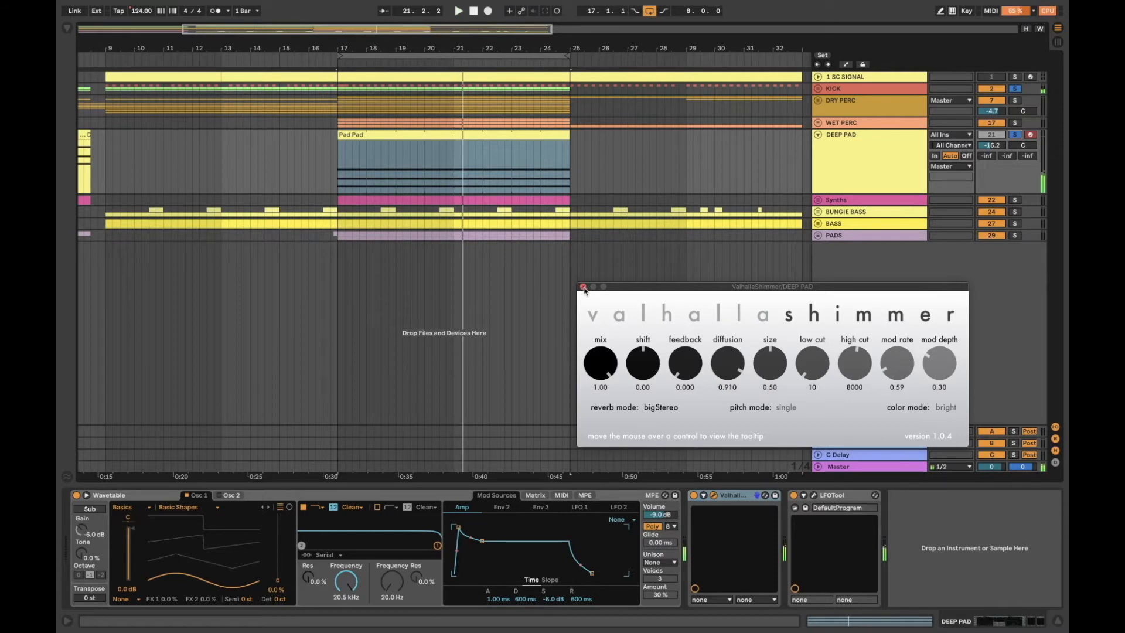
# Close the ValhallaShimmer window, clear the track solos and set the DEEP PAD volume to -27.3 dB.
pyautogui.click(585, 288)
pyautogui.click(896, 146)
pyautogui.click(1016, 136)
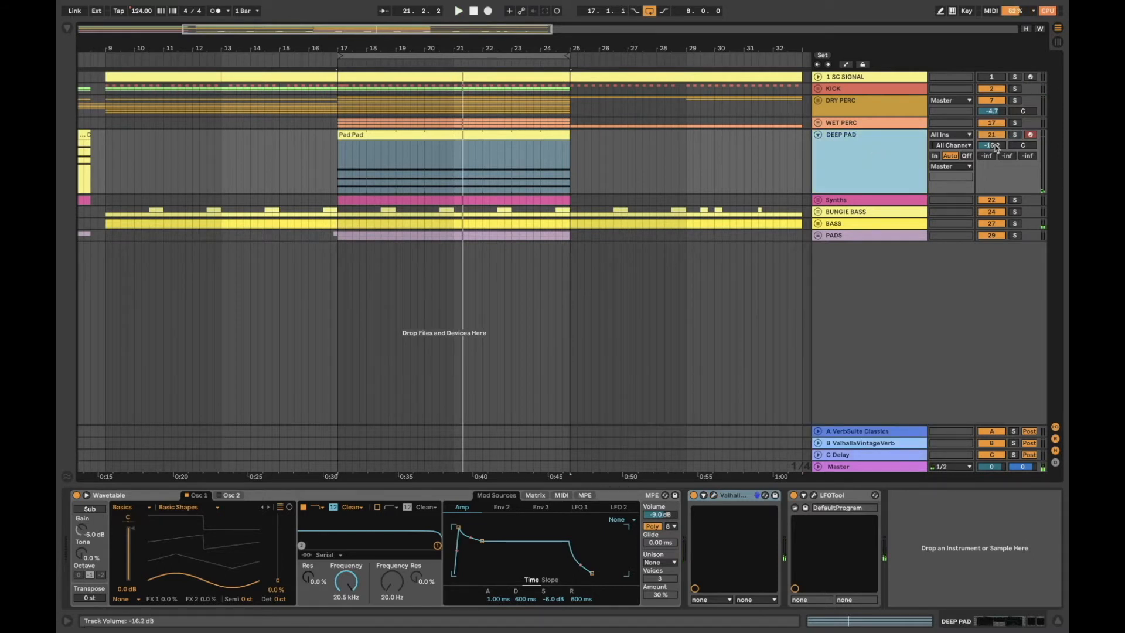
pyautogui.moveTo(996, 147); pyautogui.dragTo(997, 159)
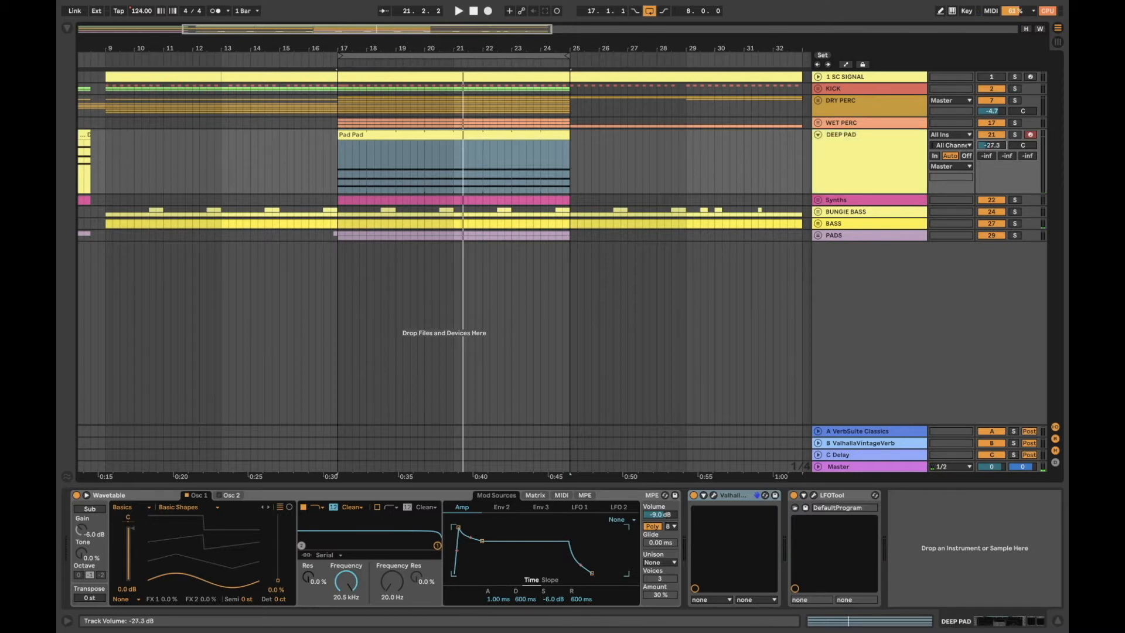
# Collapse the DEEP PAD track and unfold the Synths group to show the Cycles Hook track's devices.
pyautogui.click(865, 154)
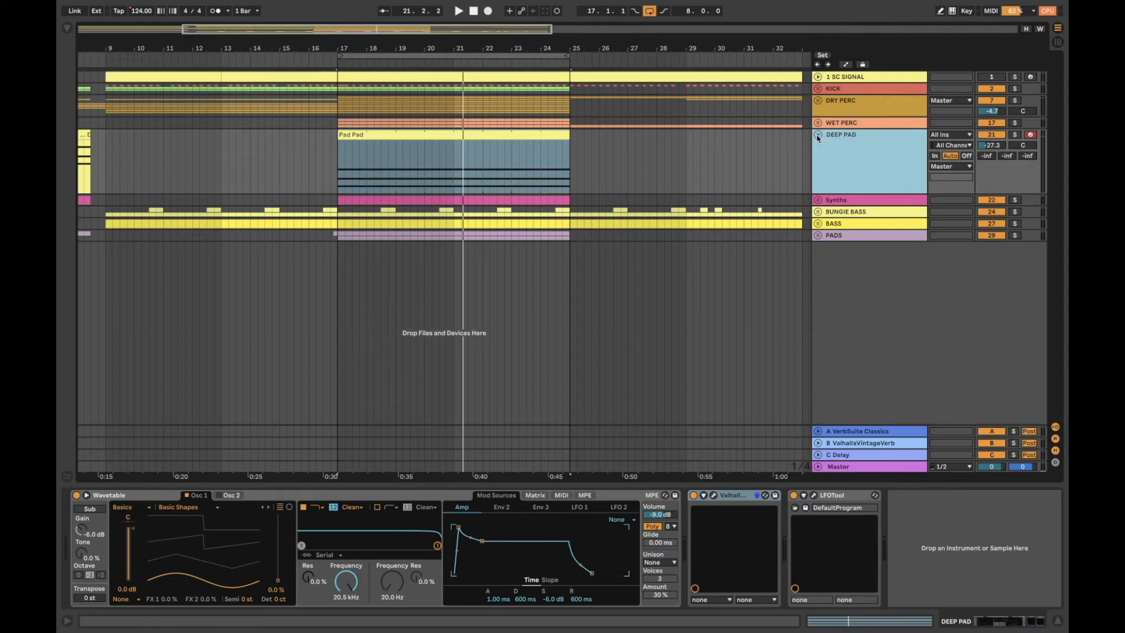
pyautogui.click(819, 136)
pyautogui.click(836, 146)
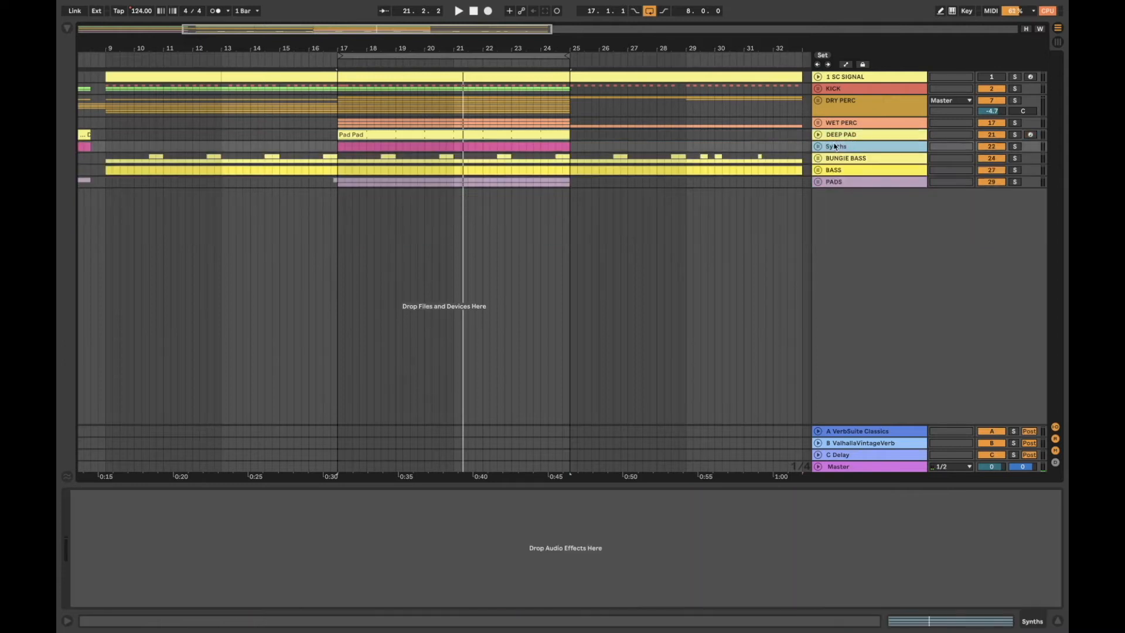
pyautogui.click(819, 148)
pyautogui.click(861, 191)
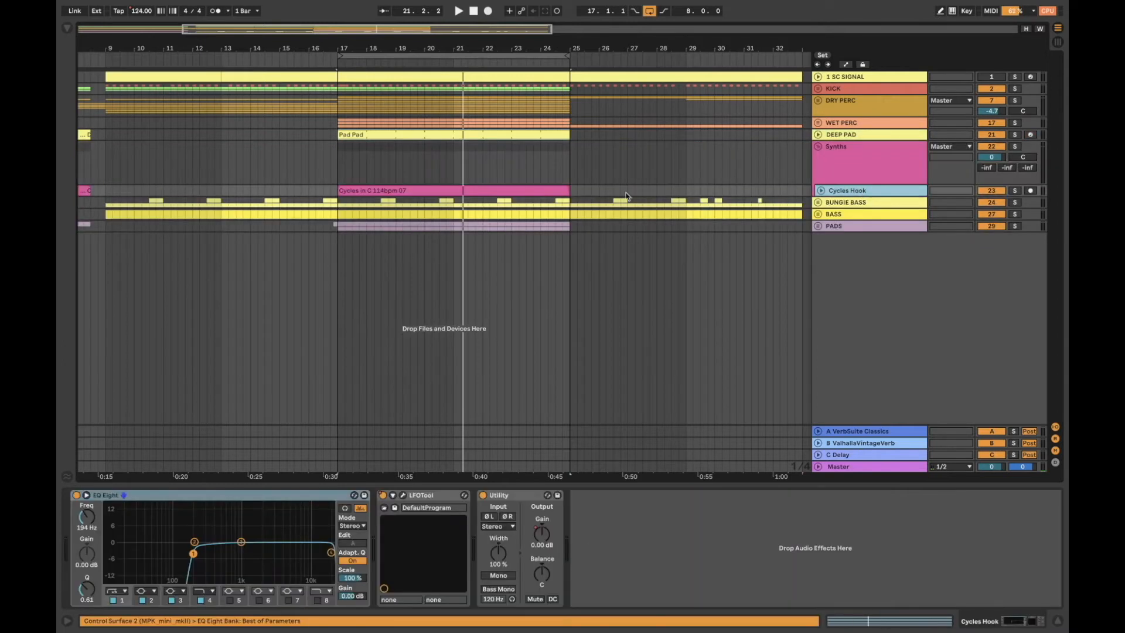
# Solo the Synths group during playback and expand the Cycles Hook track.
pyautogui.click(1016, 146)
pyautogui.press('space')
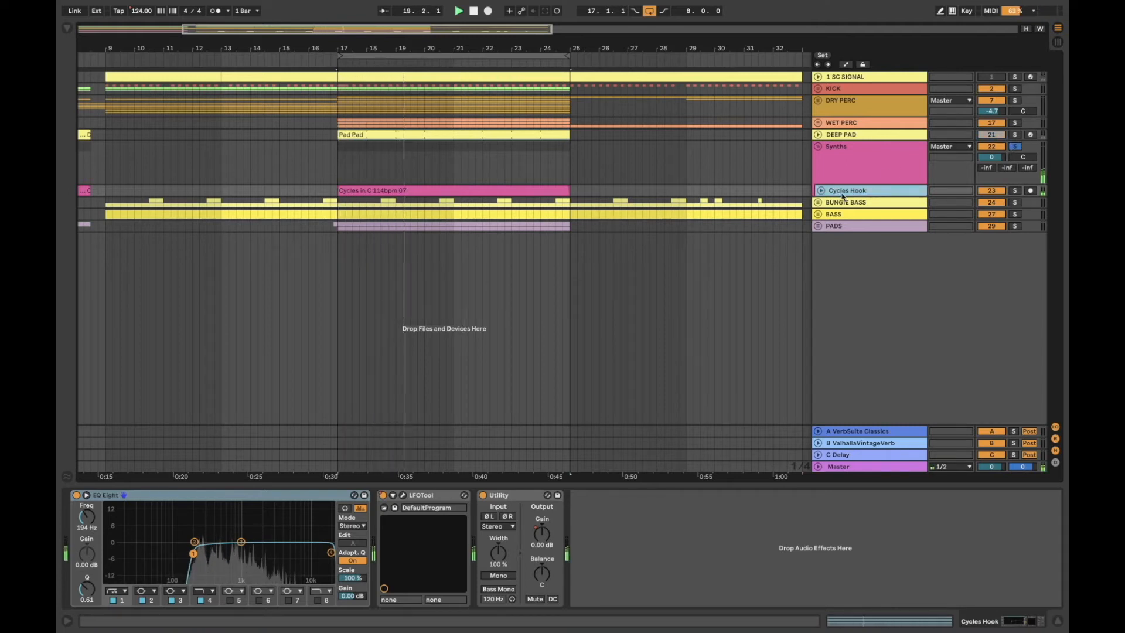
pyautogui.moveTo(844, 196); pyautogui.dragTo(844, 212)
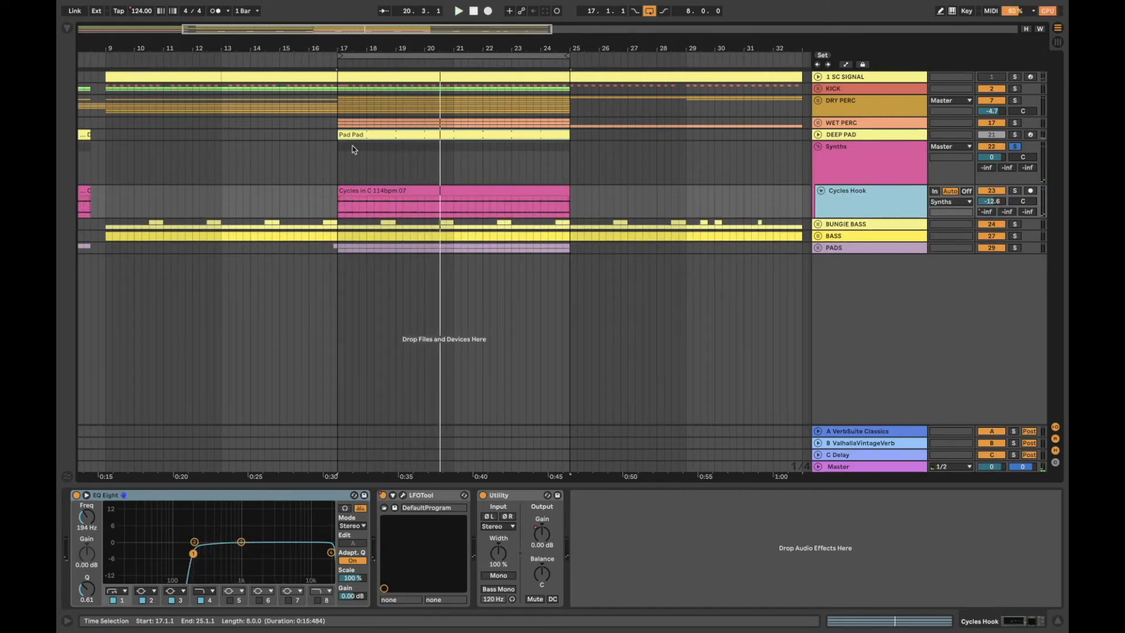
# Examine the Cycles in C 114bpm 07 clip on the Cycles Hook track, from bar 17 to bar 25.
pyautogui.moveTo(340, 52); pyautogui.dragTo(377, 116)
pyautogui.click(365, 201)
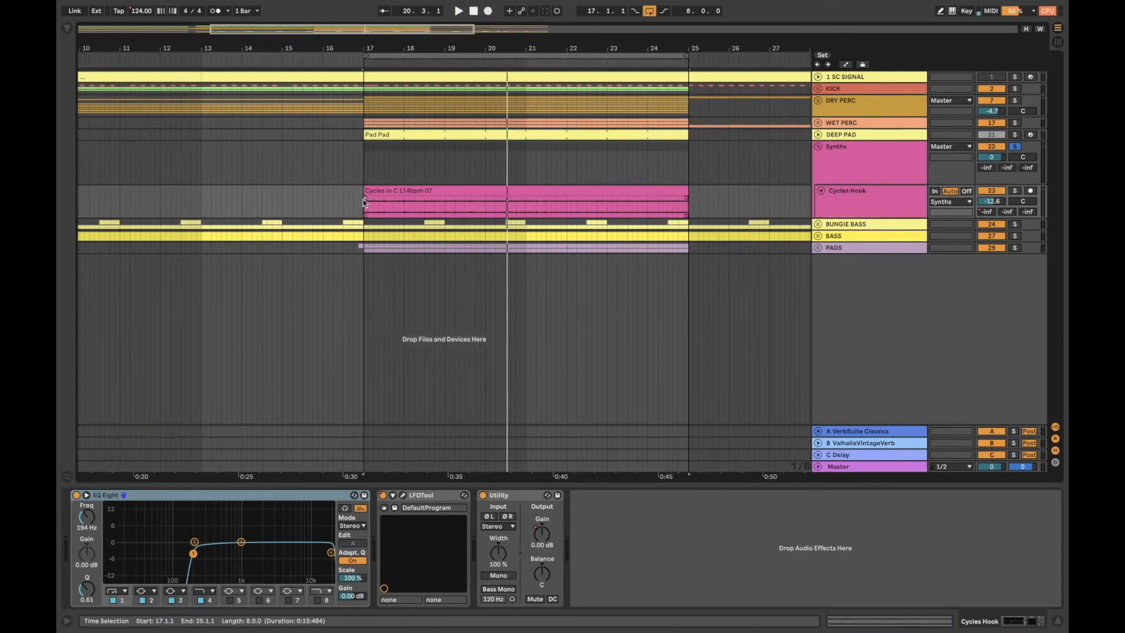
pyautogui.moveTo(363, 202); pyautogui.dragTo(683, 191)
pyautogui.click(860, 202)
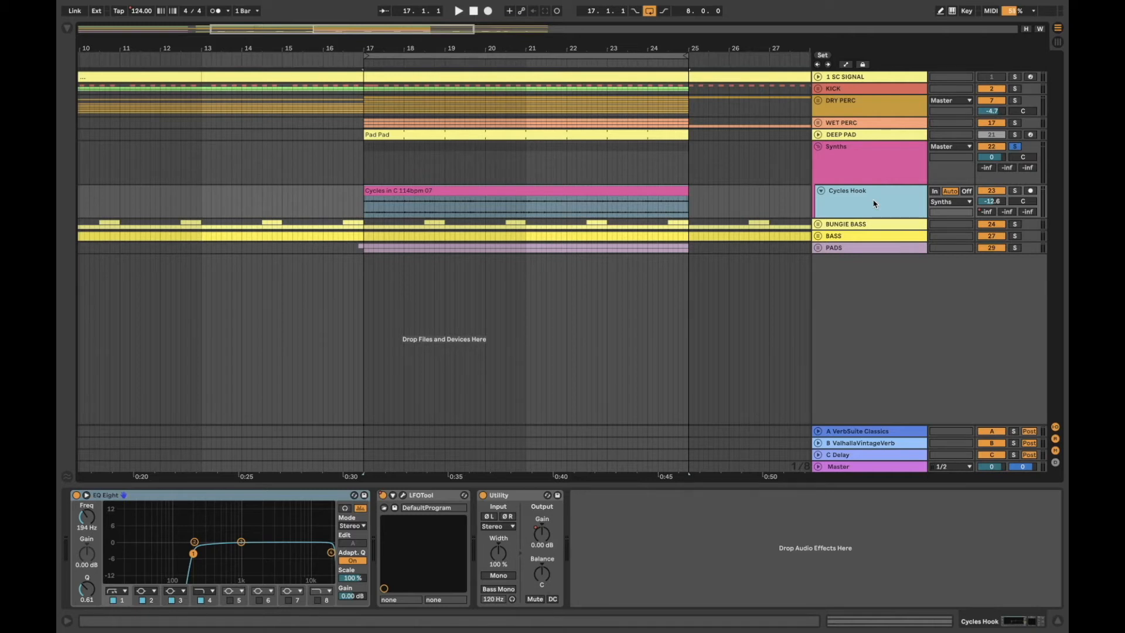
pyautogui.click(462, 190)
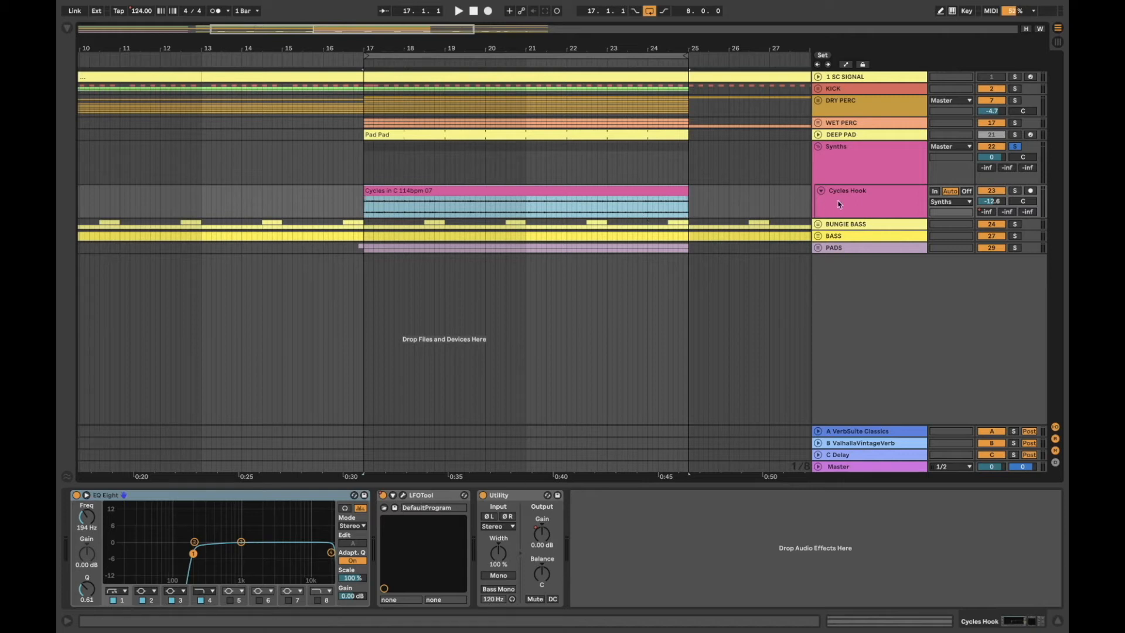
pyautogui.click(895, 170)
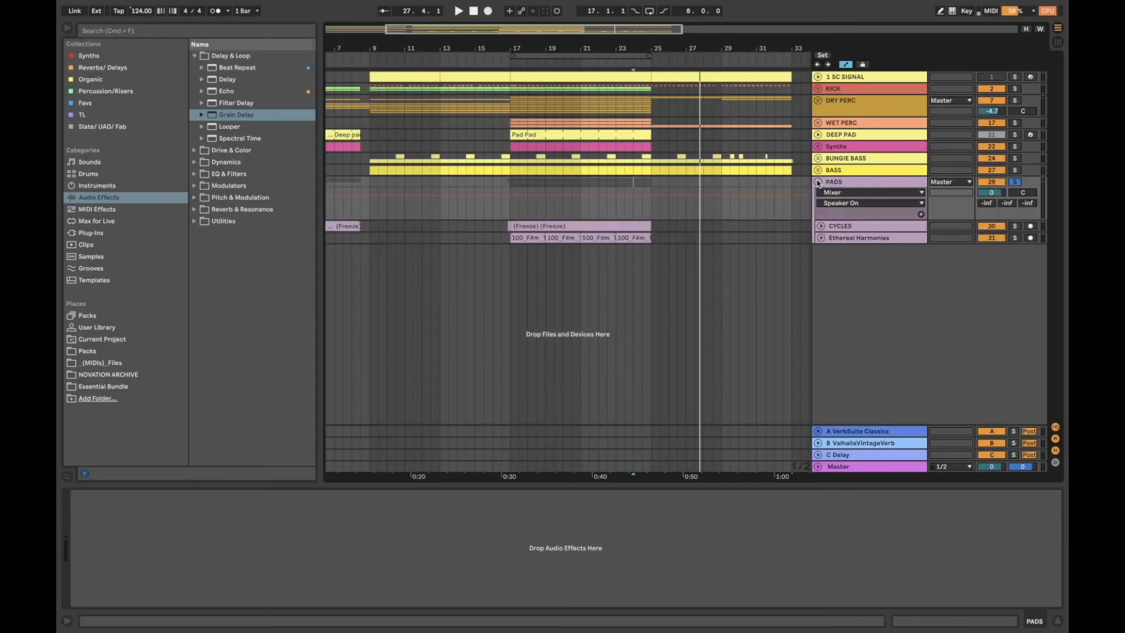
# Expand the CYCLES and Ethereal Harmonies tracks inside the PADS group.
pyautogui.click(839, 193)
pyautogui.click(824, 211)
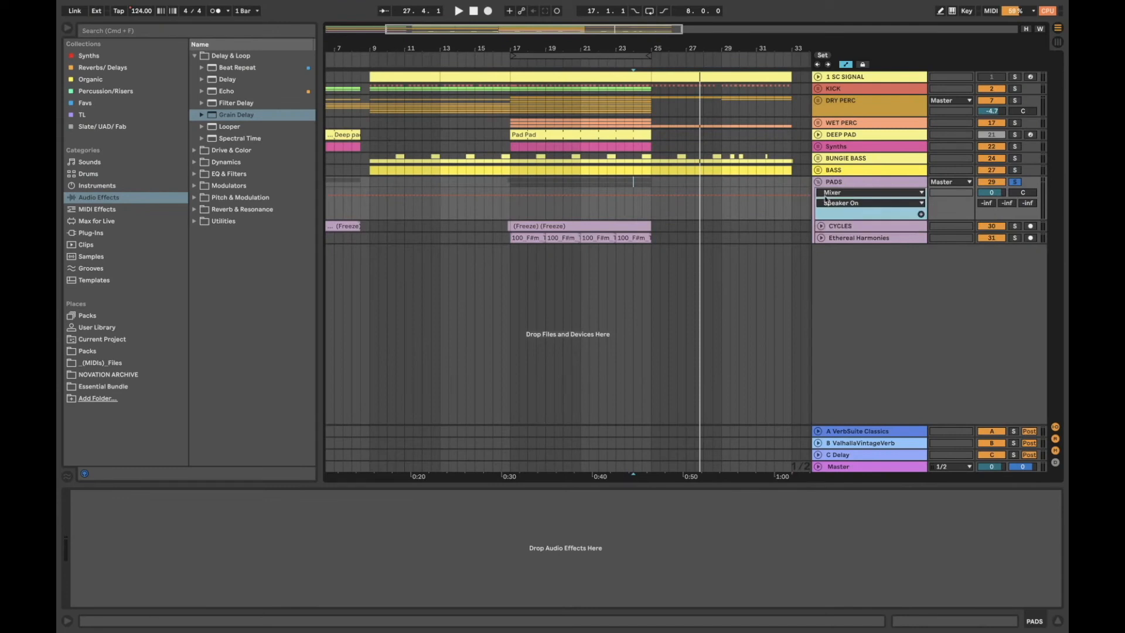
pyautogui.click(852, 226)
pyautogui.click(821, 238)
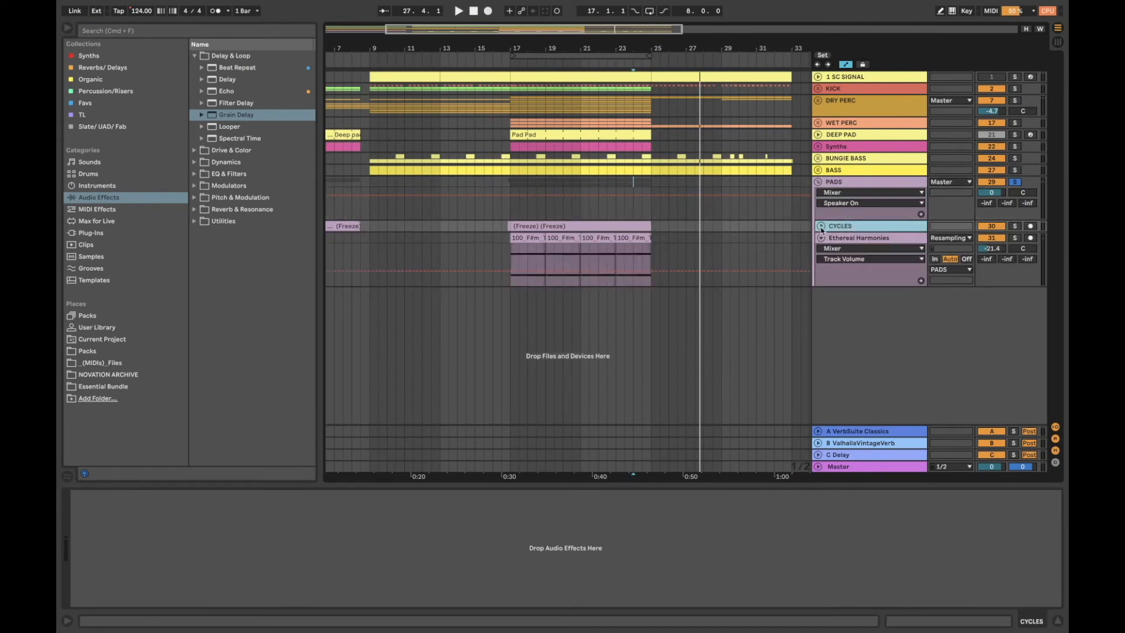
pyautogui.click(821, 226)
# Select the first TexturePitchedDrone clip at bar 17 and play the Ethereal Harmonies track in solo.
pyautogui.moveTo(526, 34); pyautogui.dragTo(485, 192)
pyautogui.click(486, 279)
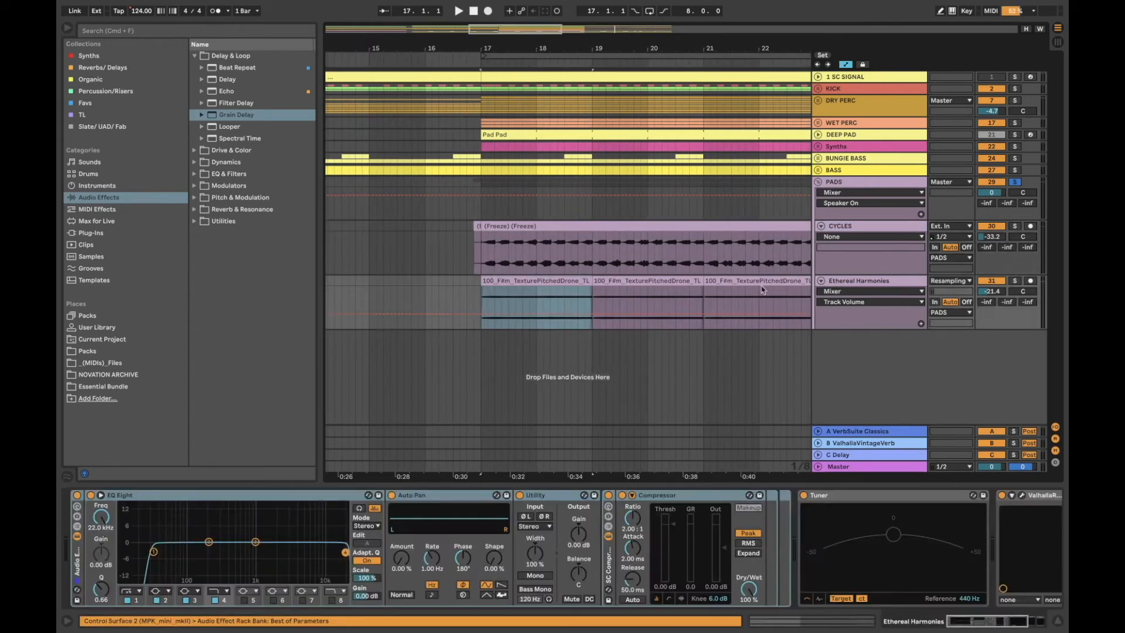
pyautogui.click(1014, 281)
pyautogui.press('space')
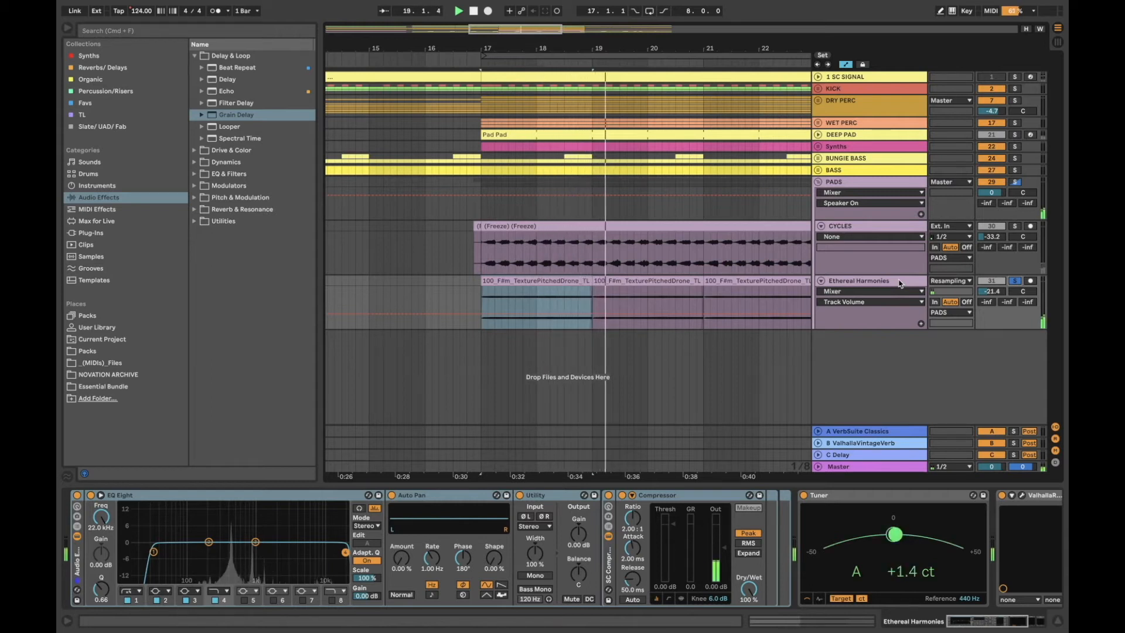
# Examine the transpose settings of the drone clips on Ethereal Harmonies, and hide the clip details.
pyautogui.hscroll(1, 685, 358)
pyautogui.hscroll(5, 684, 359)
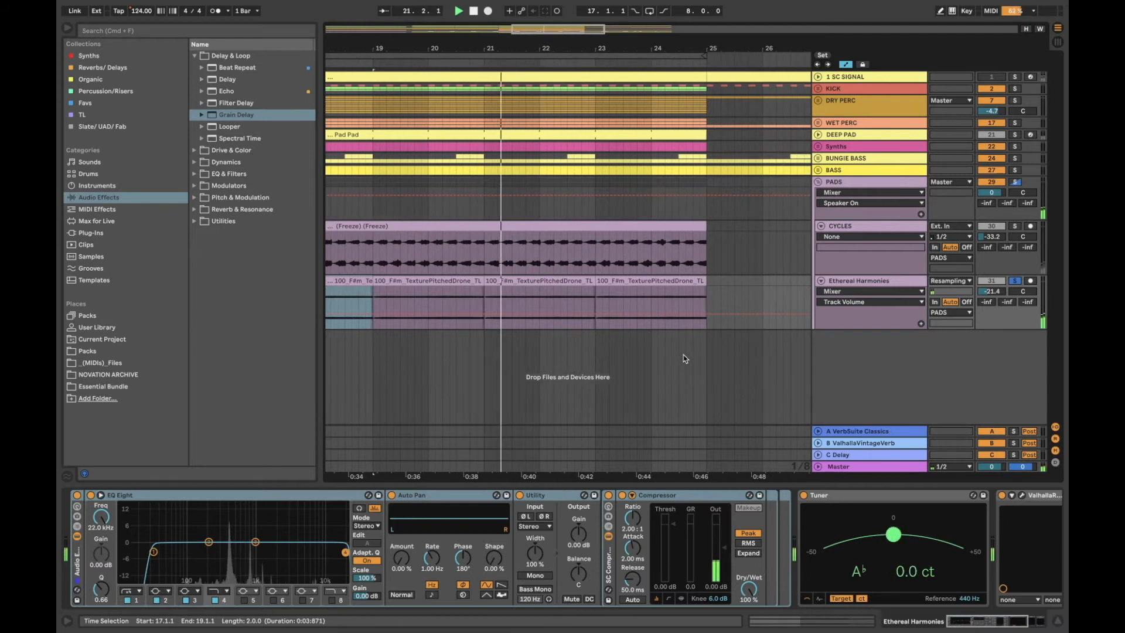
pyautogui.click(551, 283)
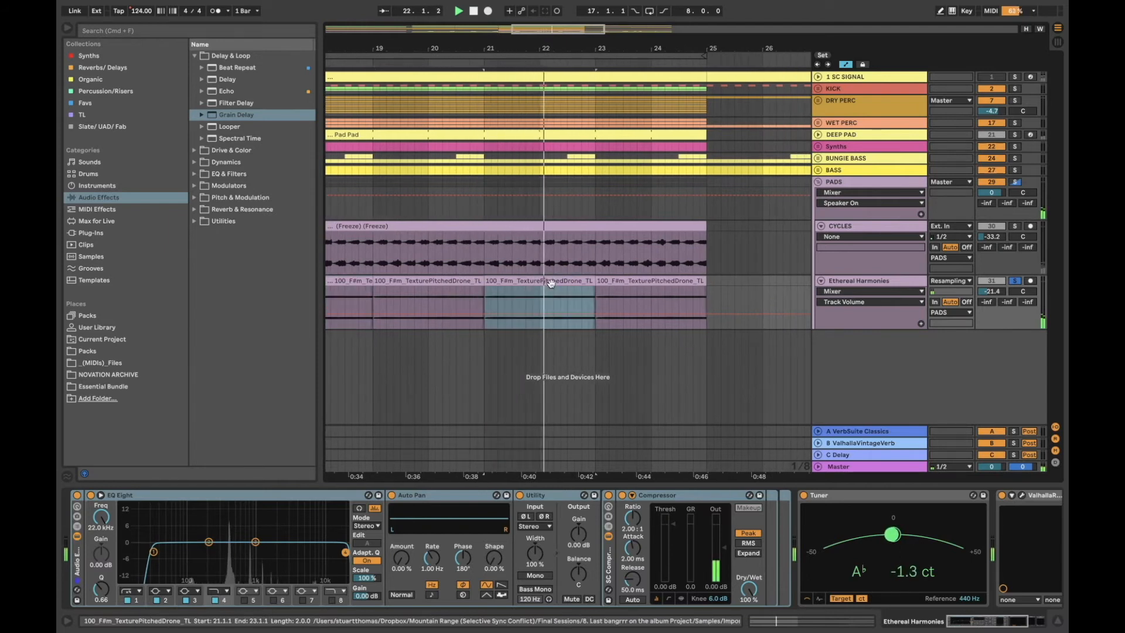
pyautogui.doubleClick(448, 293)
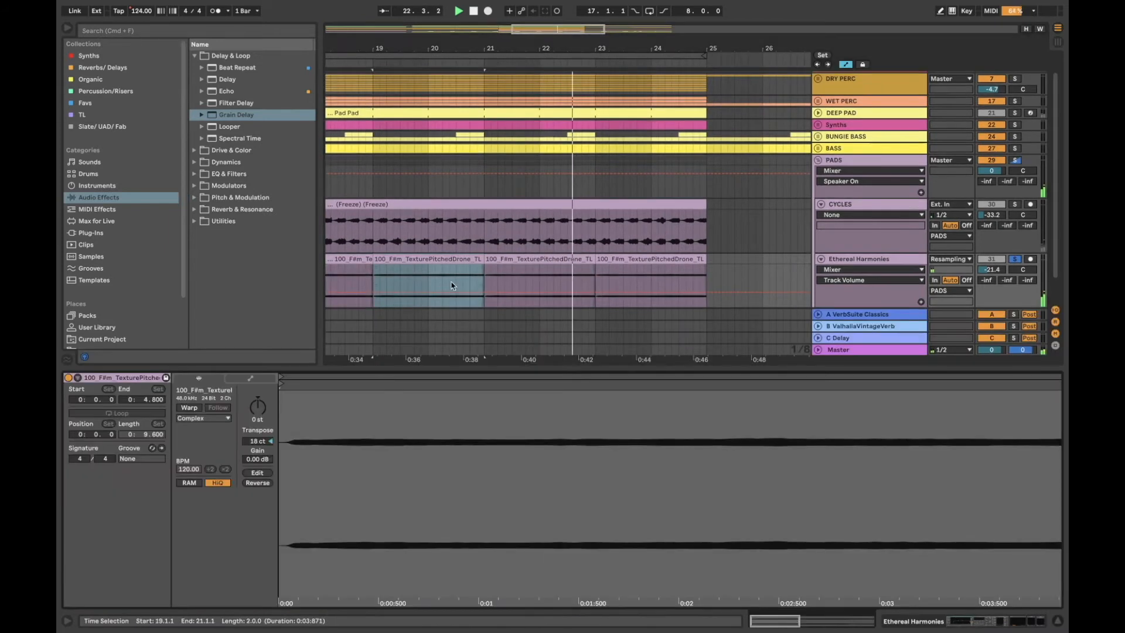
pyautogui.click(542, 254)
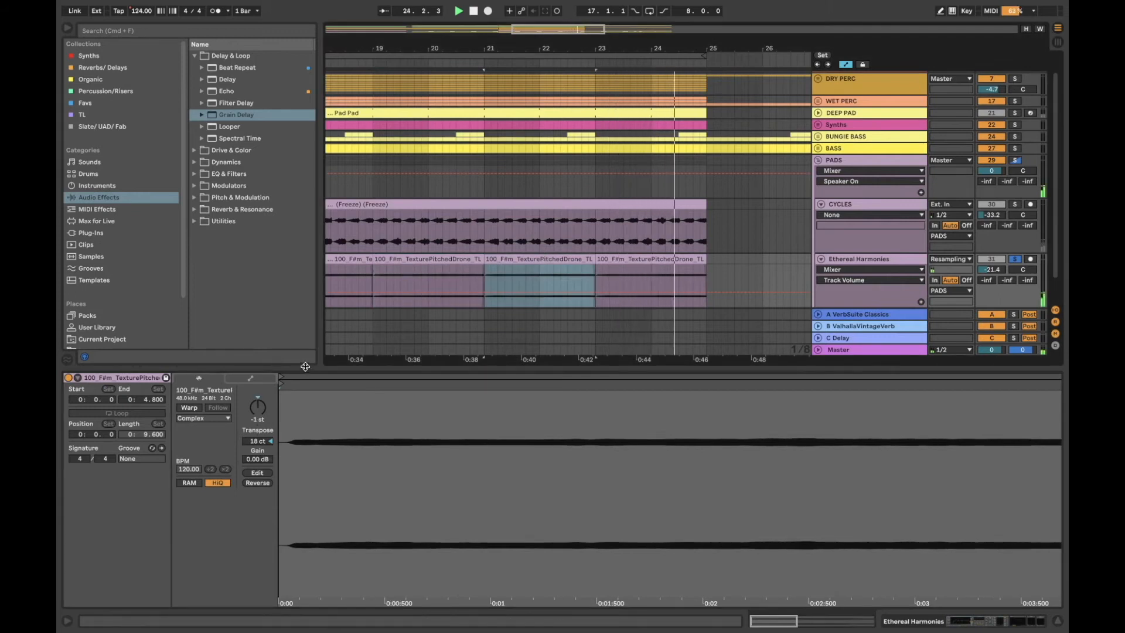
pyautogui.moveTo(306, 375); pyautogui.dragTo(316, 586)
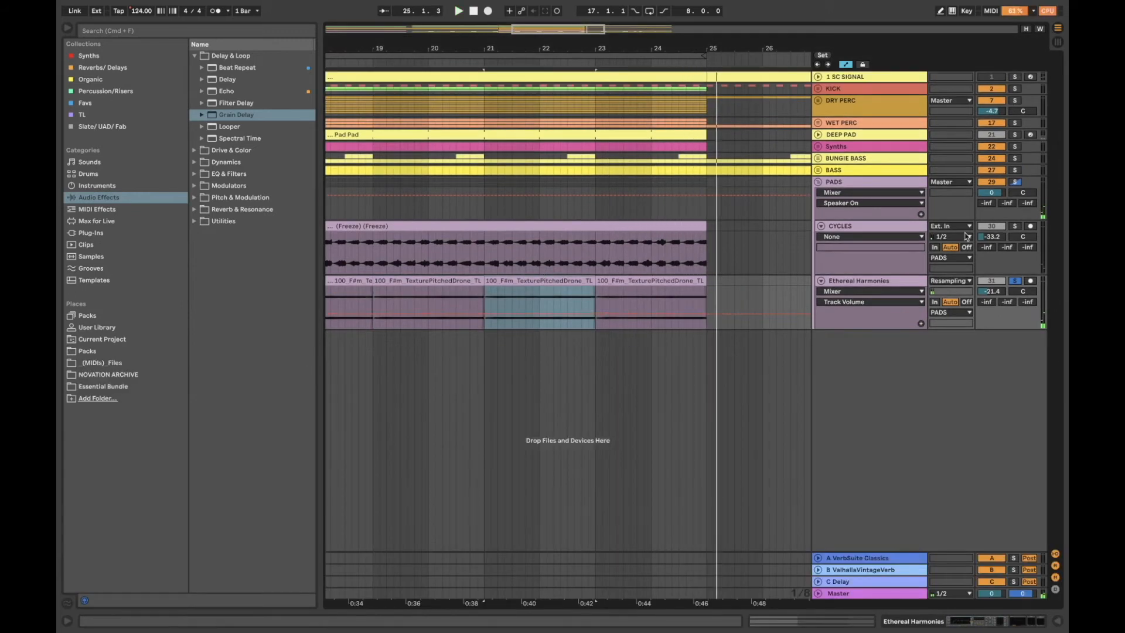
# Solo the CYCLES track, select its frozen clip at bar 17 and play it.
pyautogui.click(1015, 227)
pyautogui.hscroll(-2, 633, 223)
pyautogui.click(613, 226)
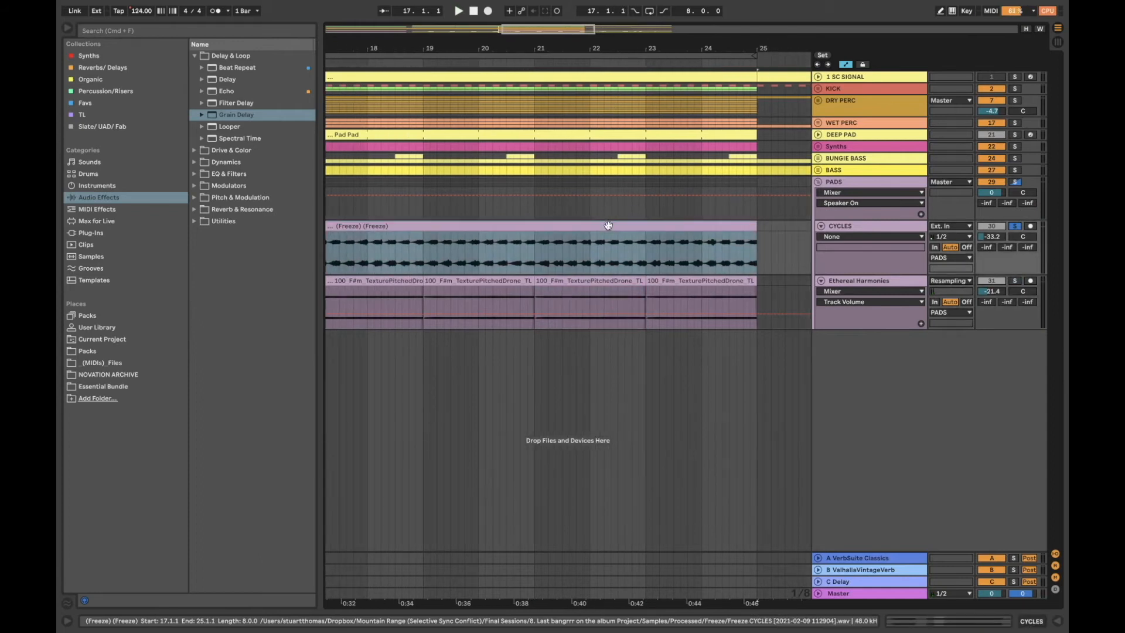
pyautogui.hscroll(-3, 610, 226)
pyautogui.press('space')
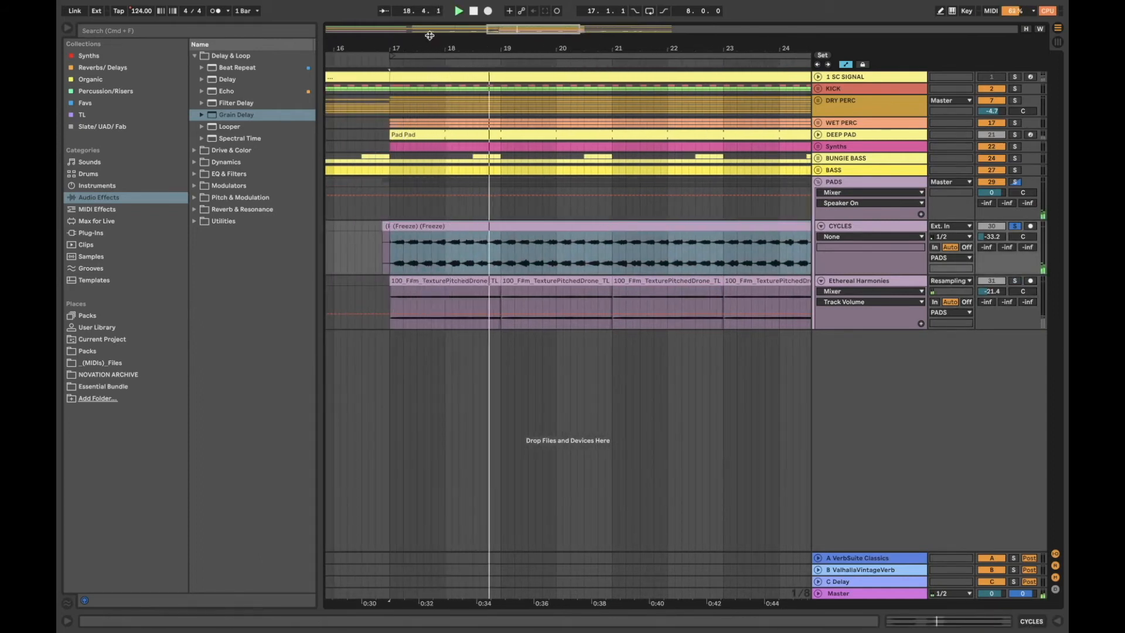
pyautogui.press('+')
pyautogui.press('+')
pyautogui.press('+')
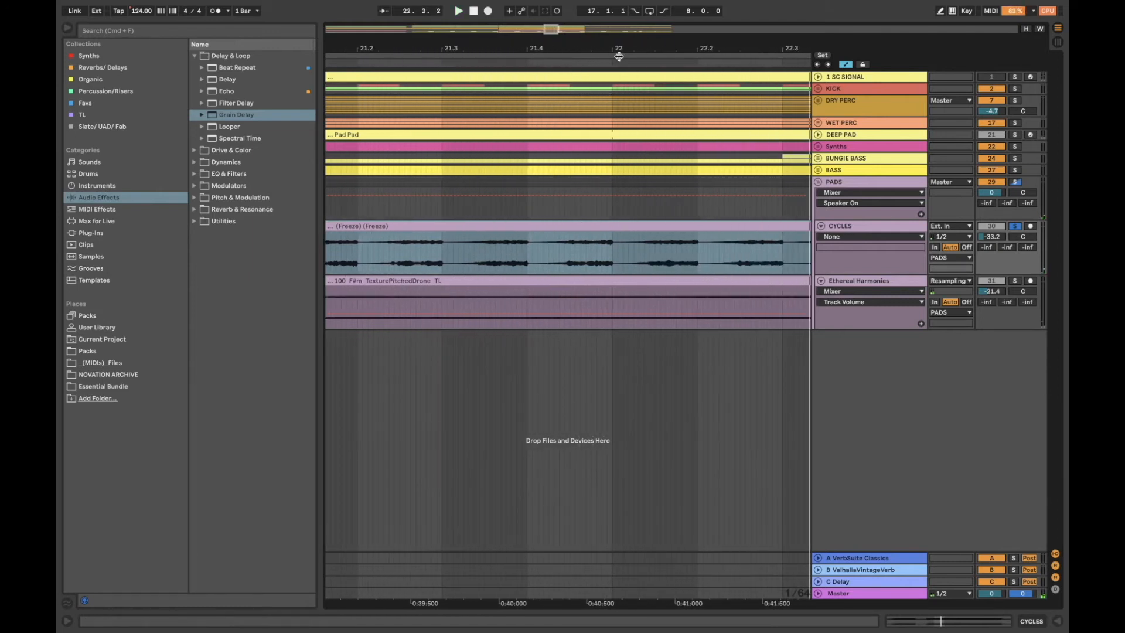
pyautogui.moveTo(630, 54); pyautogui.dragTo(627, 41)
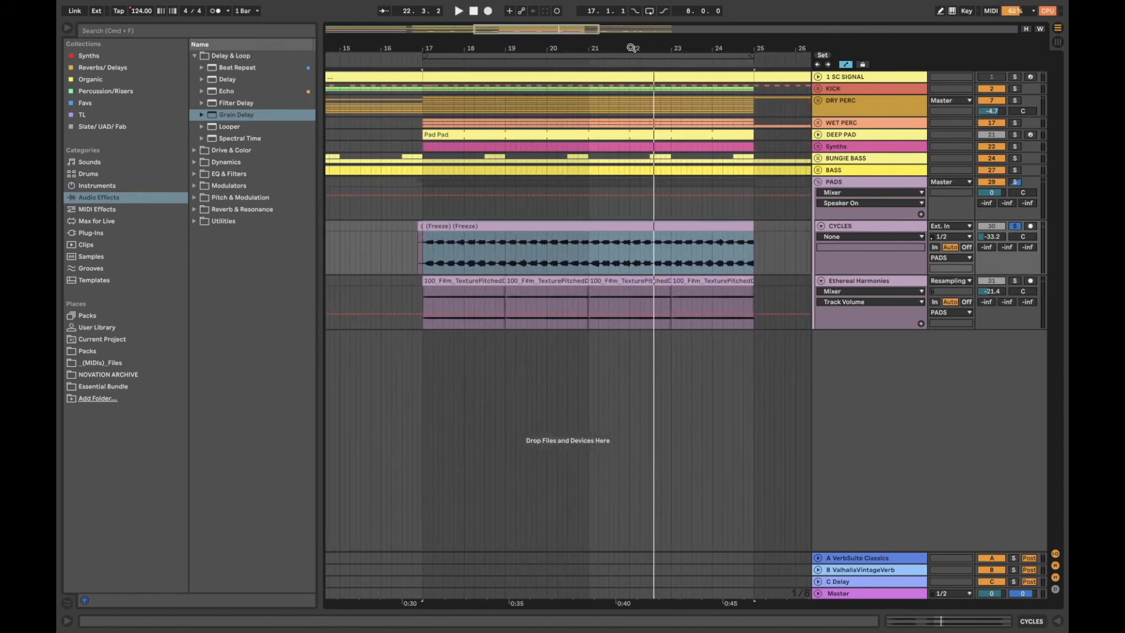
# Hide the automation lanes and show the device chain of the Ethereal Harmonies track.
pyautogui.click(850, 231)
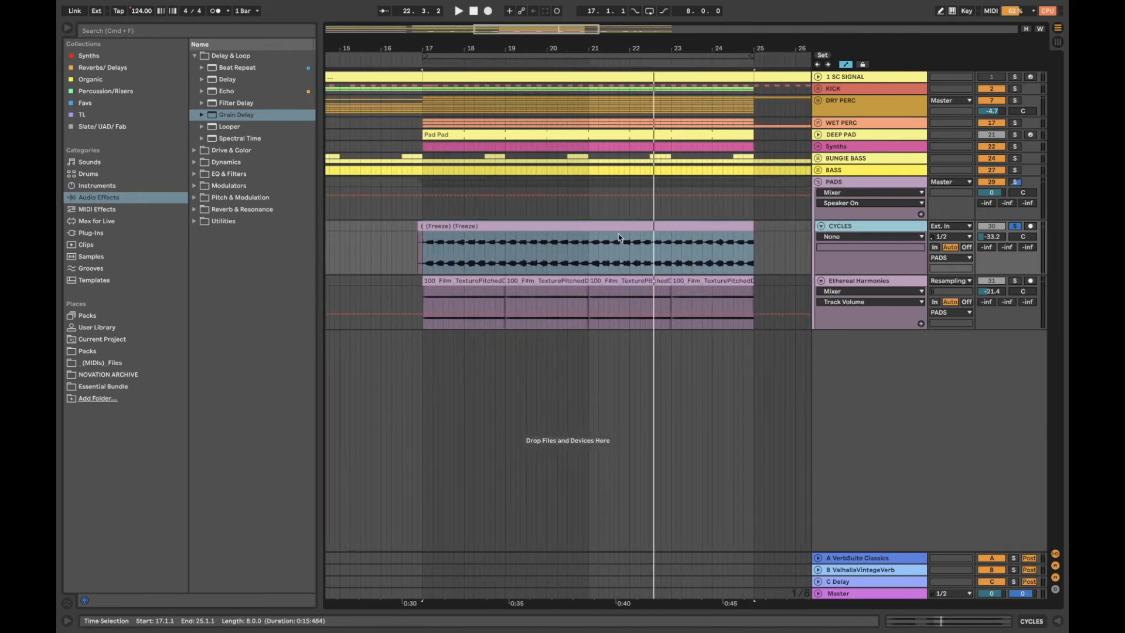
pyautogui.press('a')
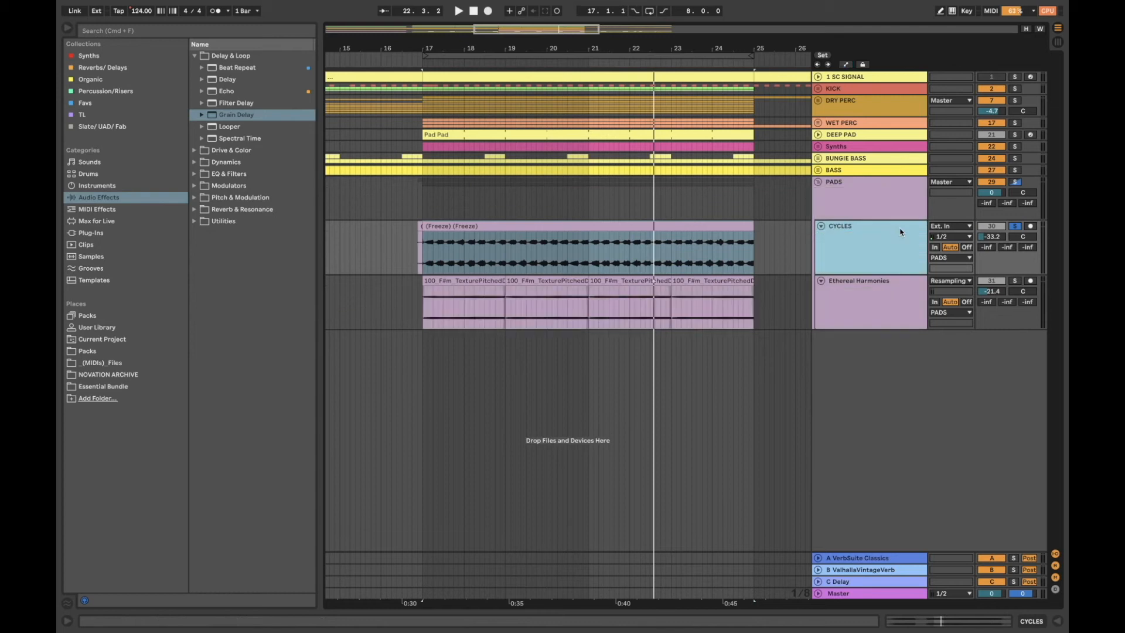
pyautogui.doubleClick(862, 301)
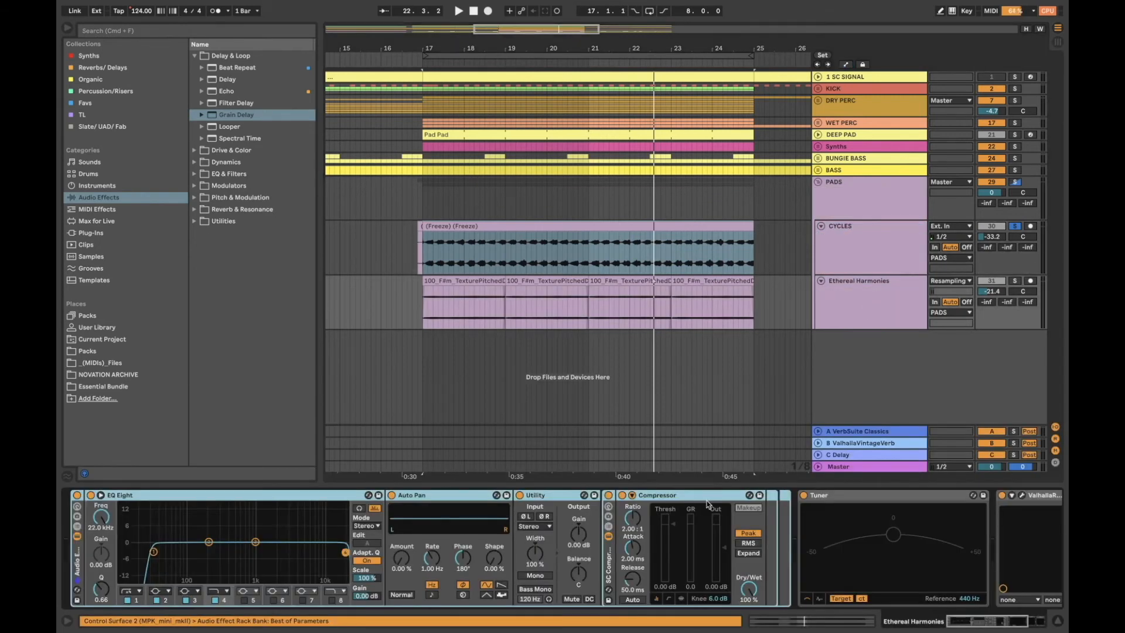
# Loop the drone clips on Ethereal Harmonies from bar 17 to bar 25 and play the track in solo.
pyautogui.click(427, 309)
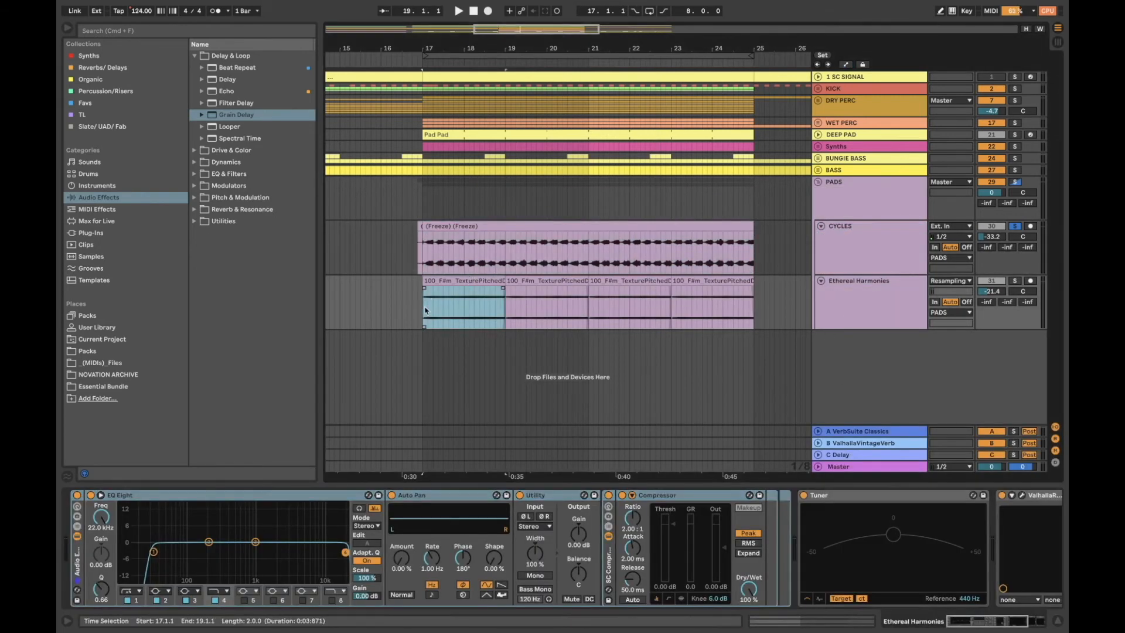
pyautogui.moveTo(614, 313); pyautogui.dragTo(755, 309)
pyautogui.press('super+l')
pyautogui.press('space')
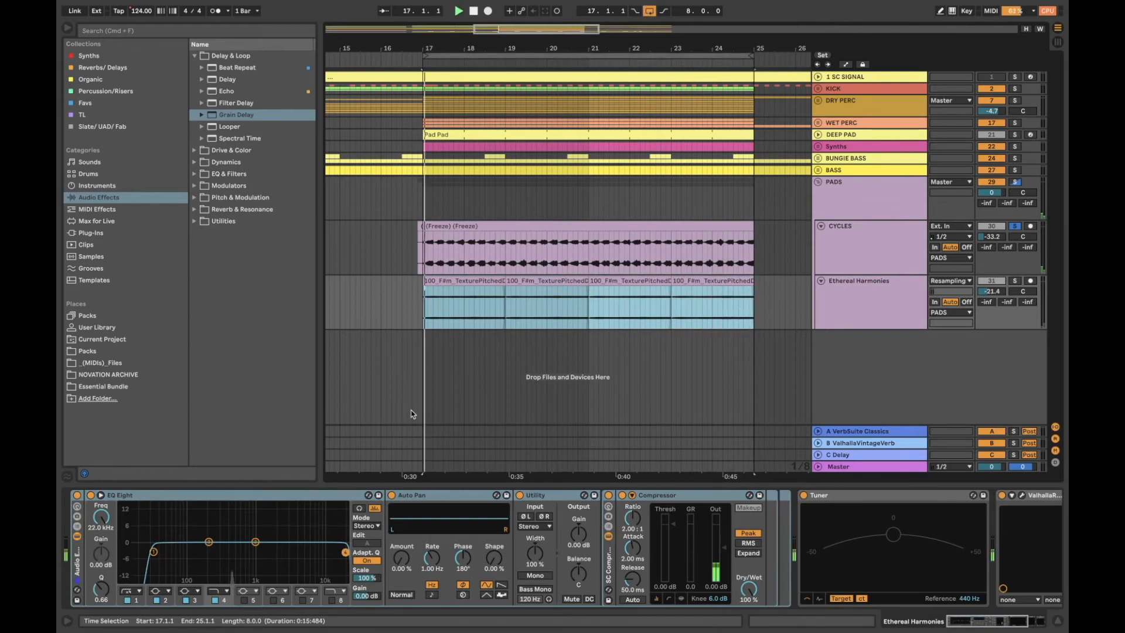
pyautogui.click(342, 544)
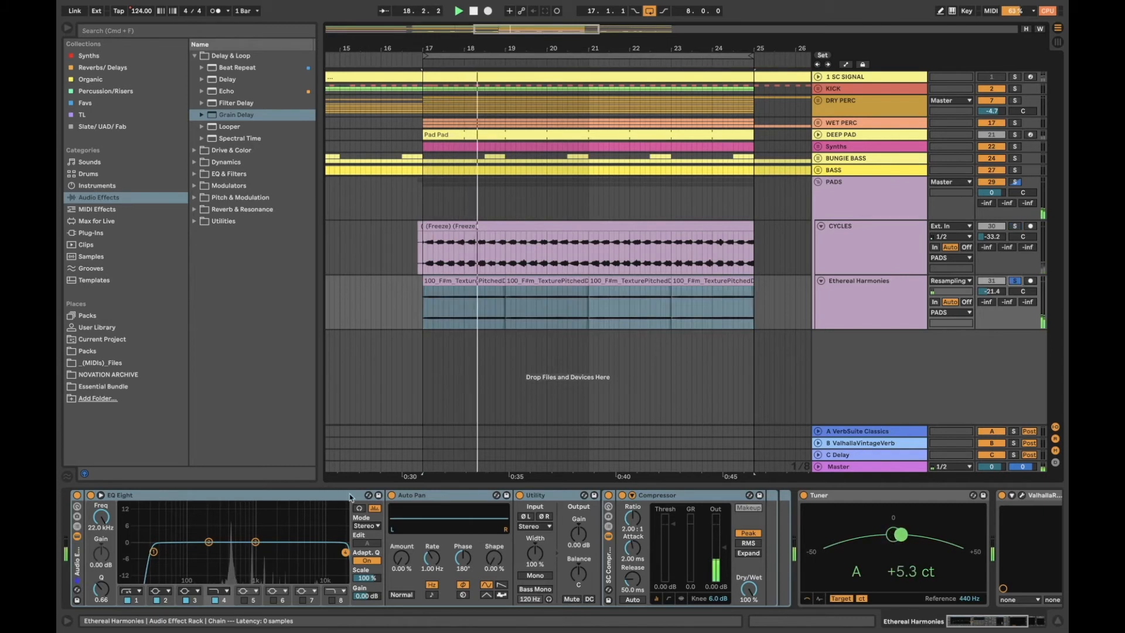
# Delete Auto Pan, Utility and the SC Compressor rack from the Ethereal Harmonies chain, and stop playback.
pyautogui.click(453, 497)
pyautogui.press('Delete')
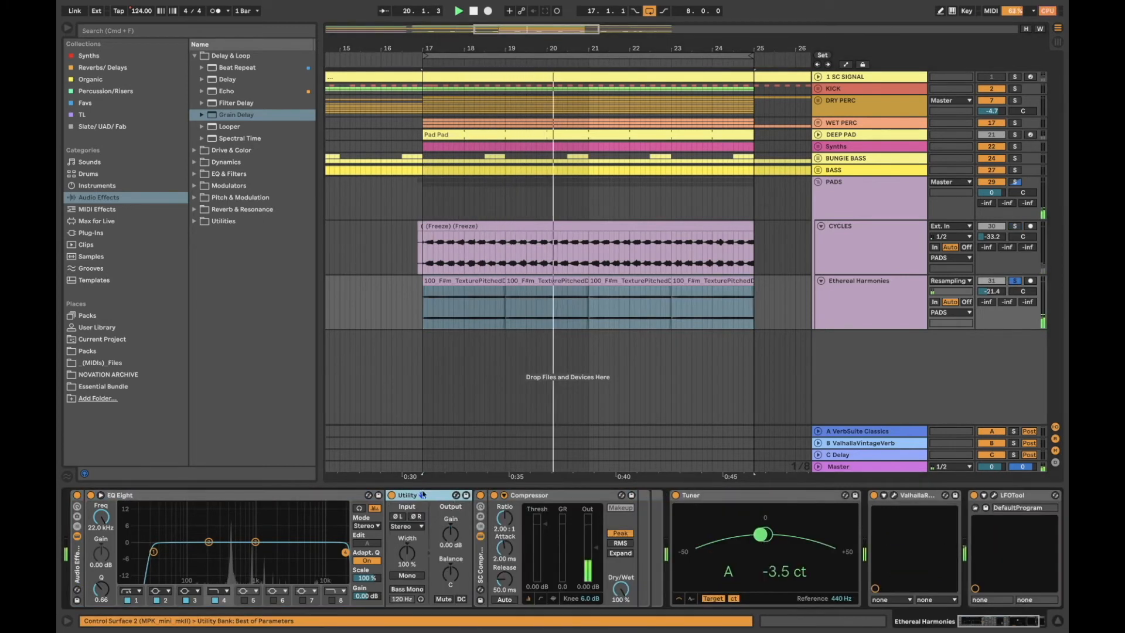
pyautogui.press('Delete')
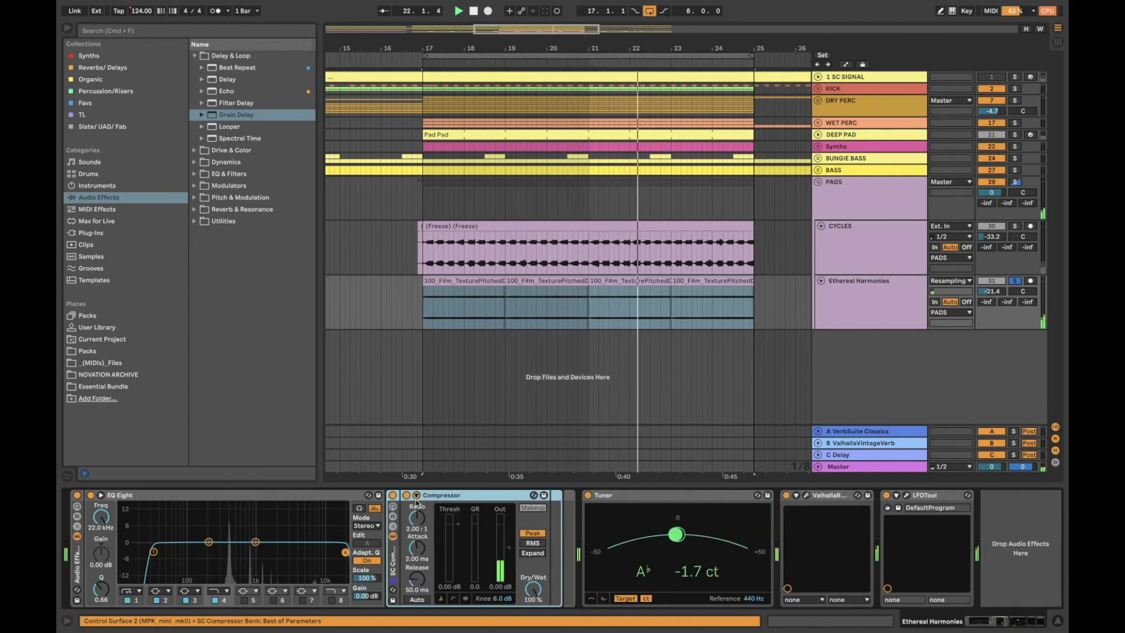
pyautogui.click(416, 495)
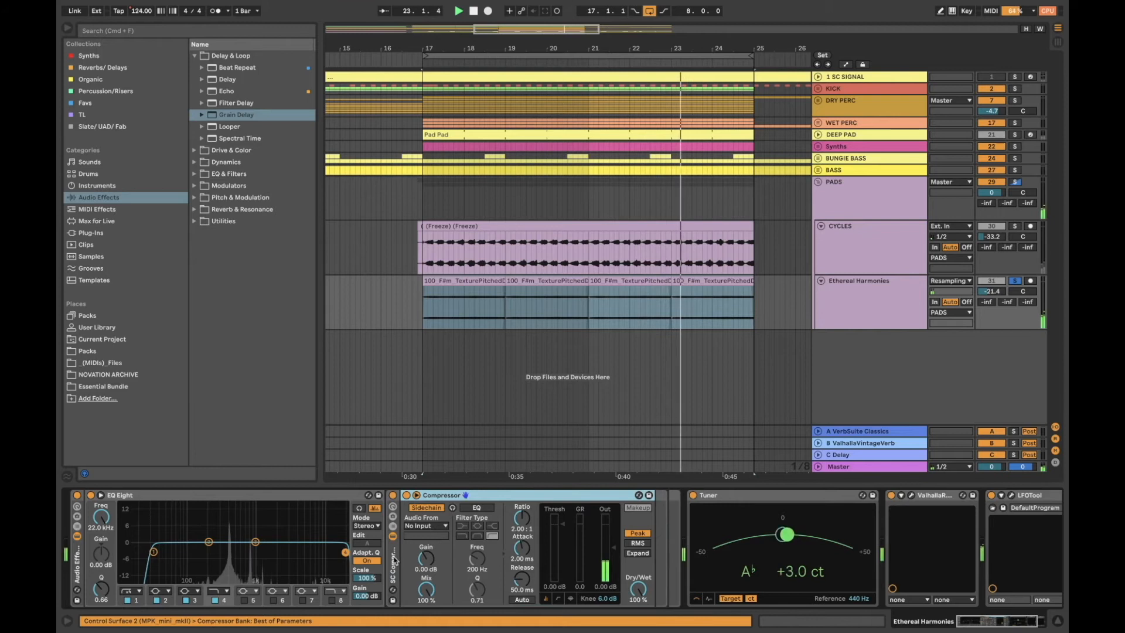
pyautogui.press('Delete')
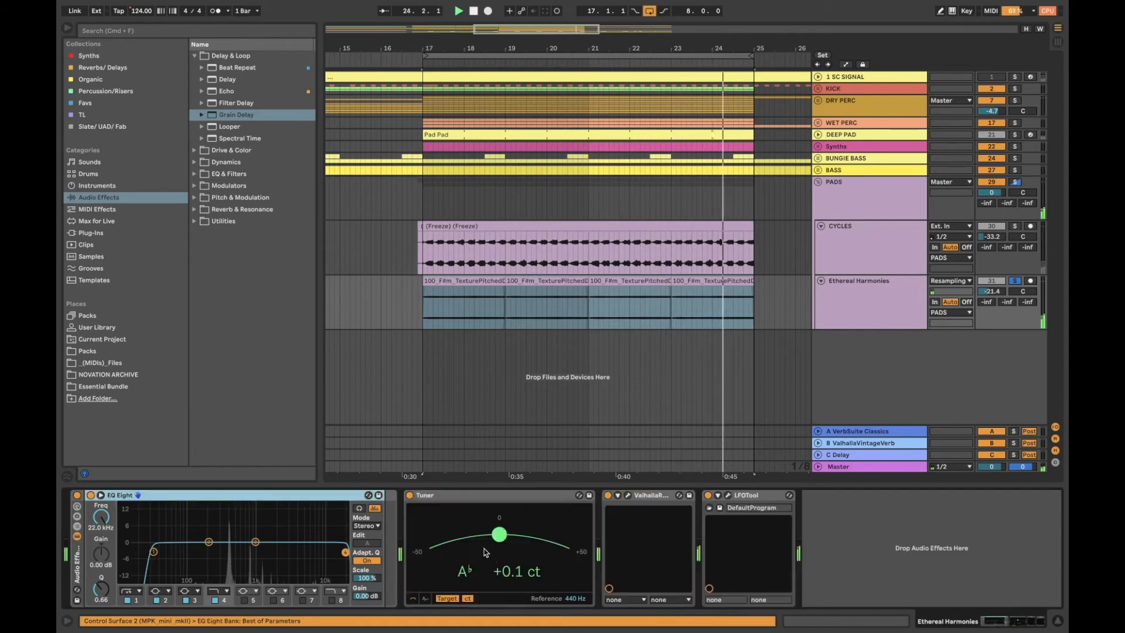
pyautogui.press('space')
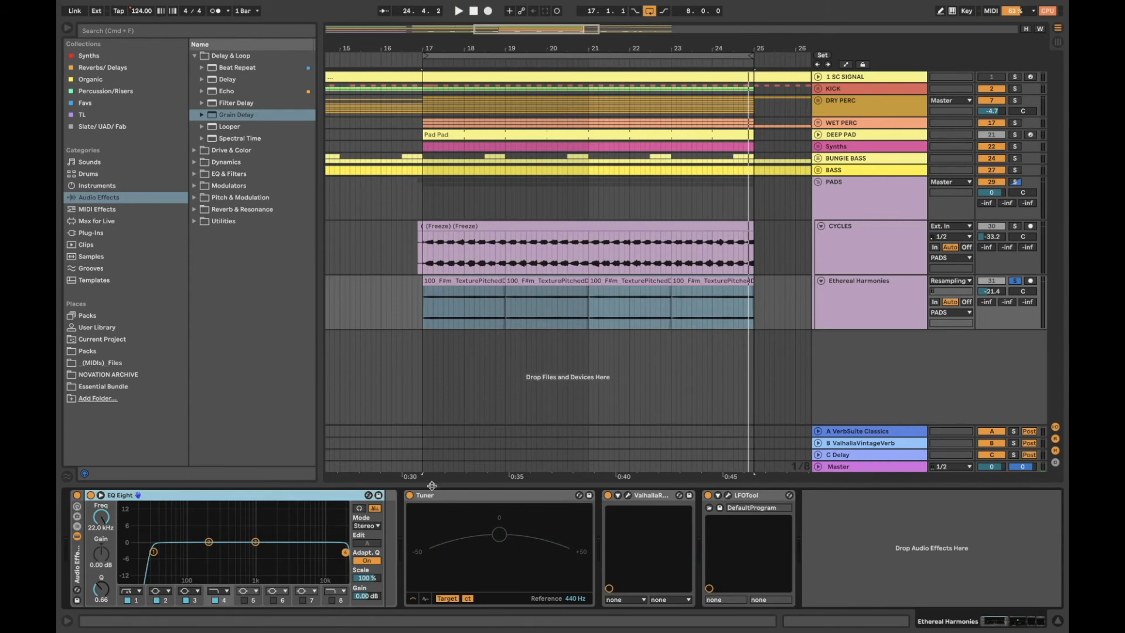
# Examine the ValhallaRoom settings on Ethereal Harmonies while playing the looped clips, and close the plug-in window.
pyautogui.click(485, 500)
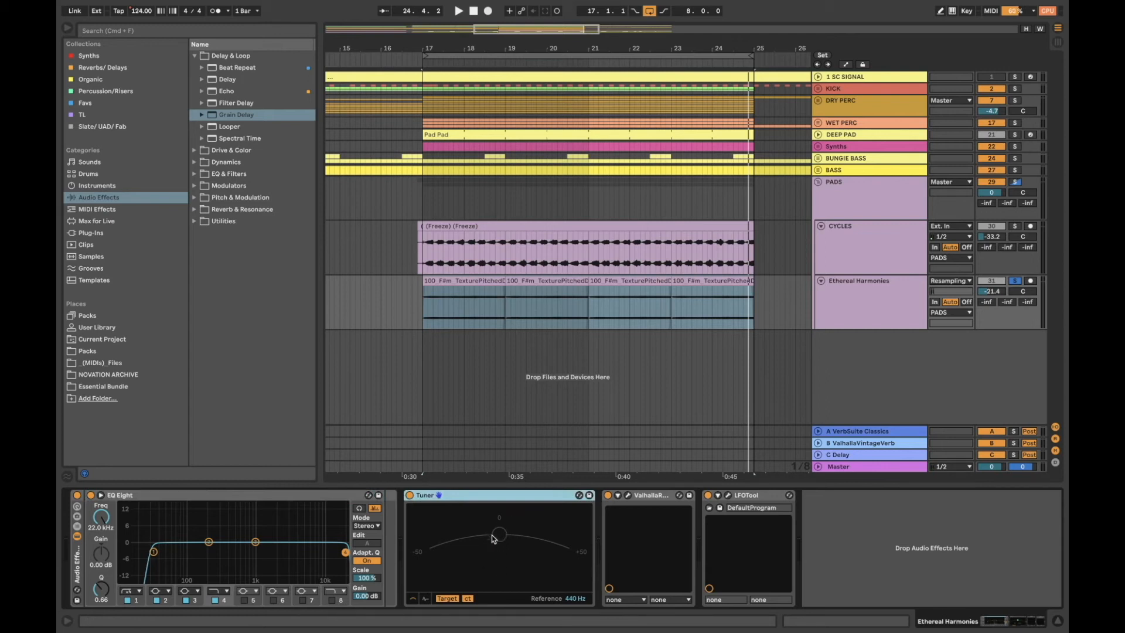
pyautogui.click(667, 499)
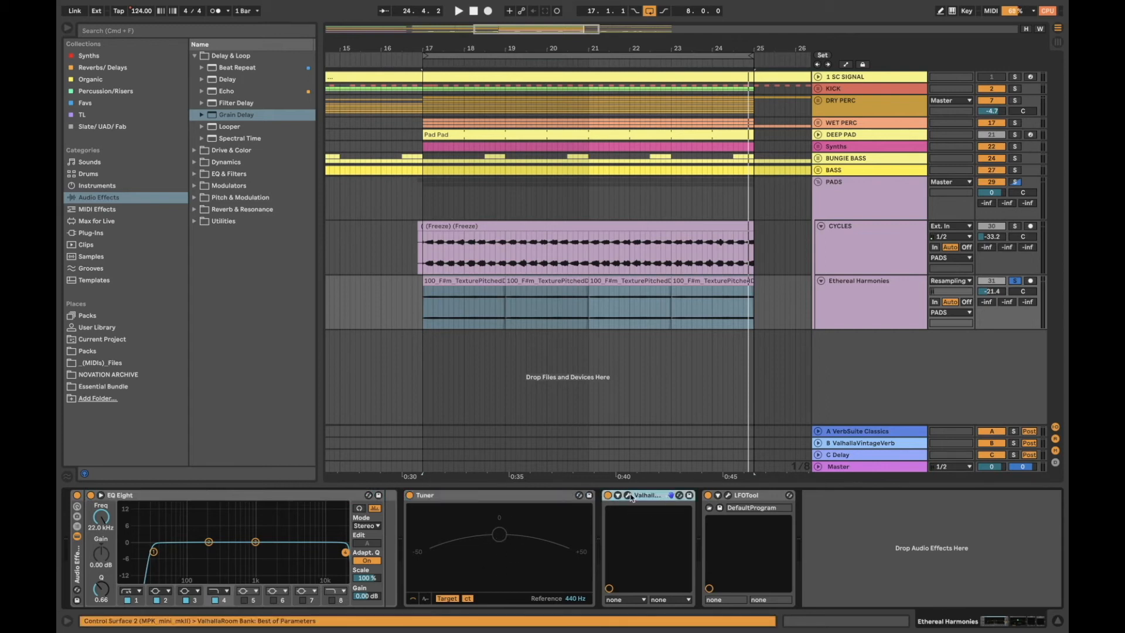
pyautogui.click(628, 495)
pyautogui.moveTo(237, 44)
pyautogui.mouseDown()
pyautogui.moveTo(211, 69)
pyautogui.moveTo(221, 41)
pyautogui.mouseUp()
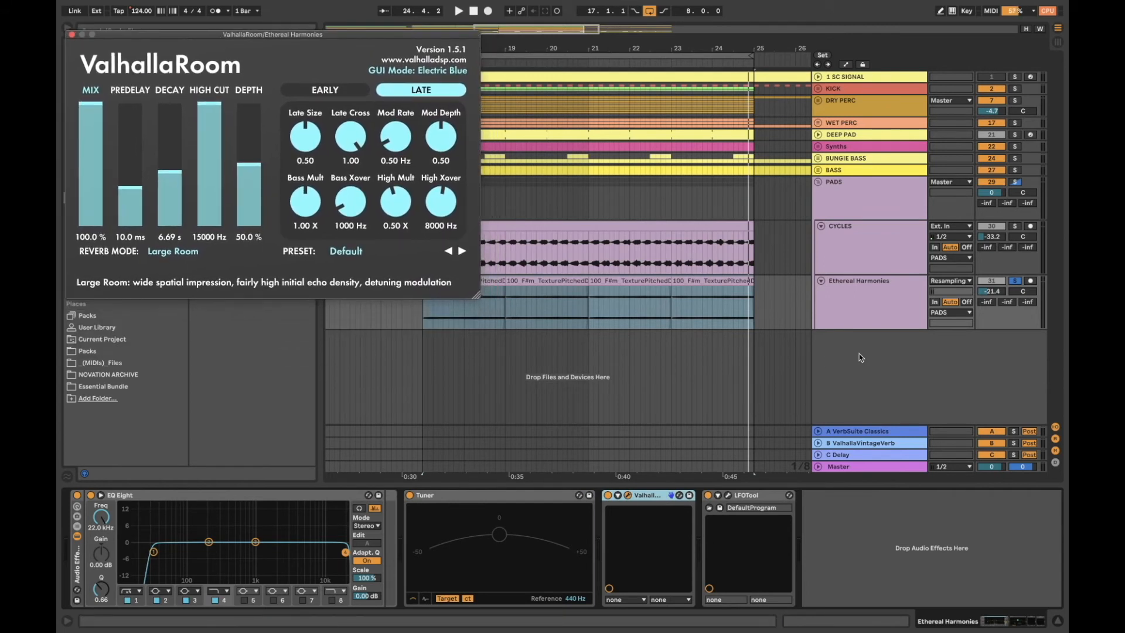
pyautogui.press('space')
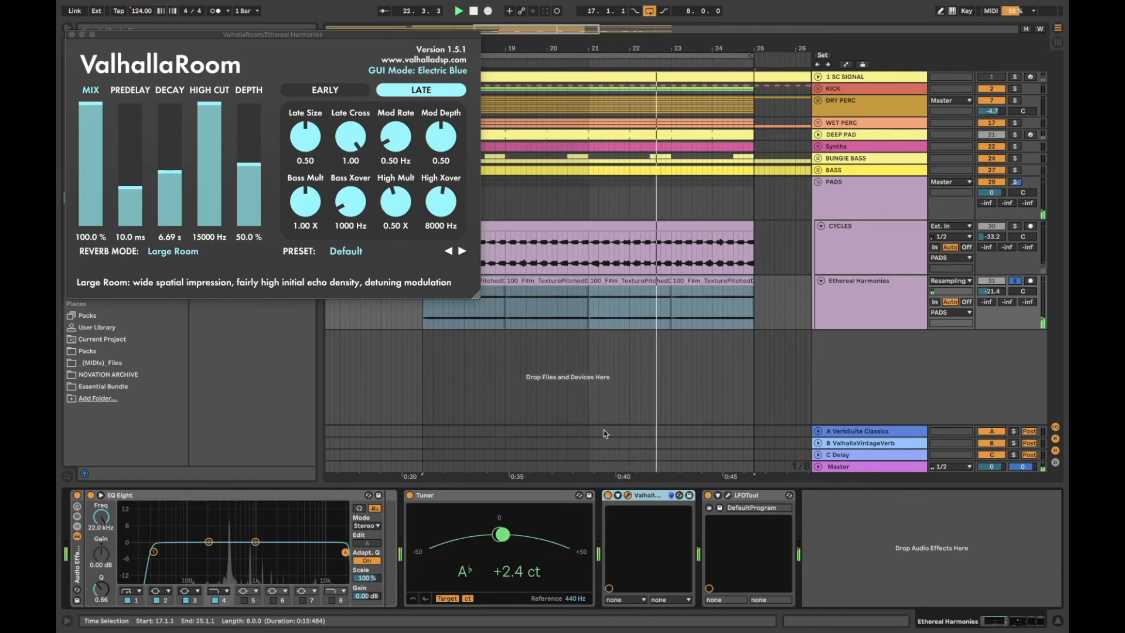
pyautogui.press('space')
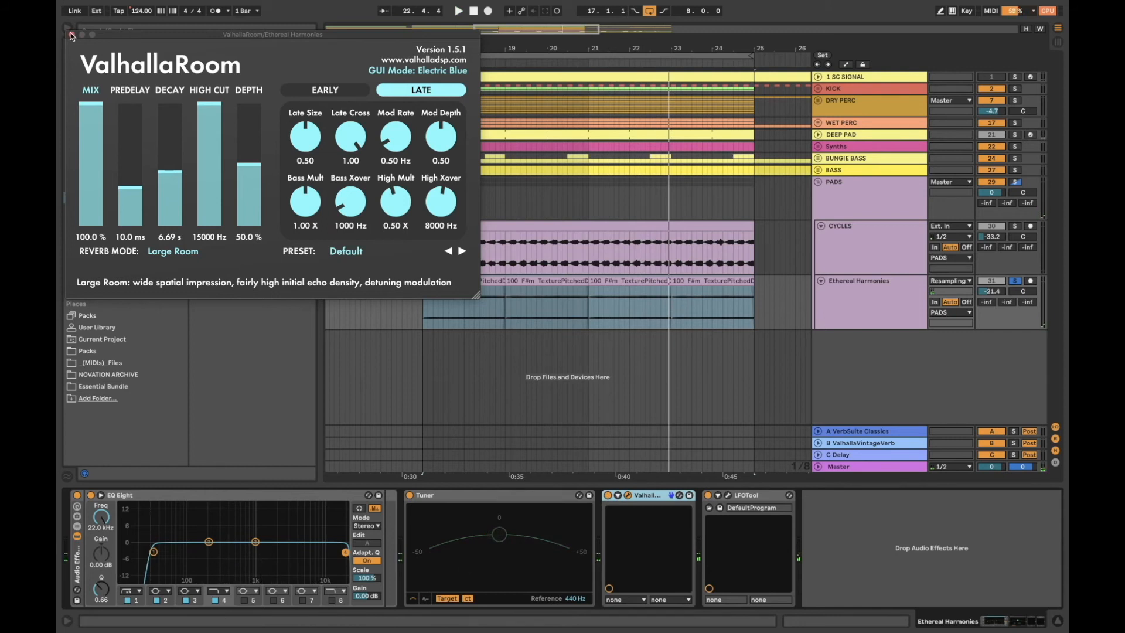
pyautogui.click(70, 35)
# Add Hybrid Reverb from the Reverb & Resonance effects directly after ValhallaRoom on Ethereal Harmonies.
pyautogui.click(194, 56)
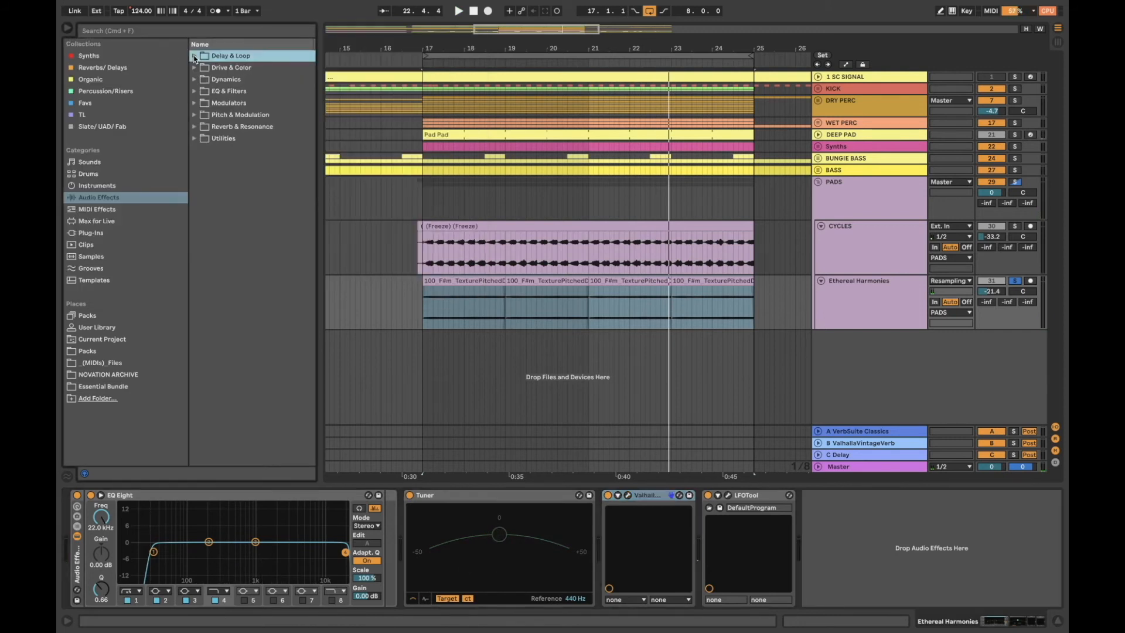
pyautogui.click(195, 127)
pyautogui.click(228, 142)
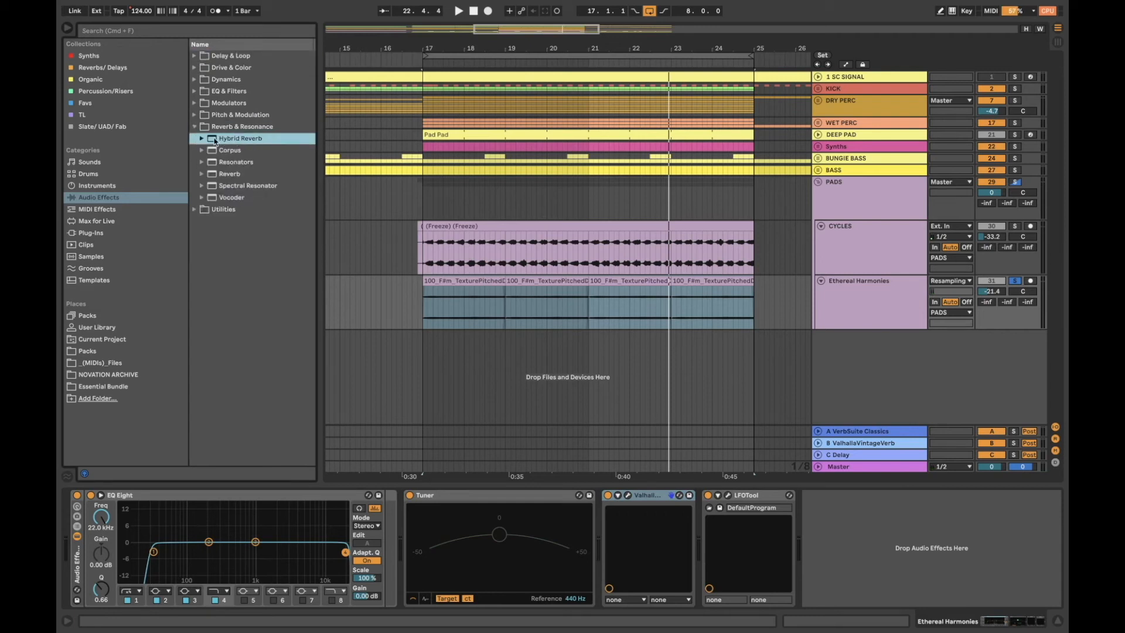
pyautogui.moveTo(223, 142); pyautogui.dragTo(701, 520)
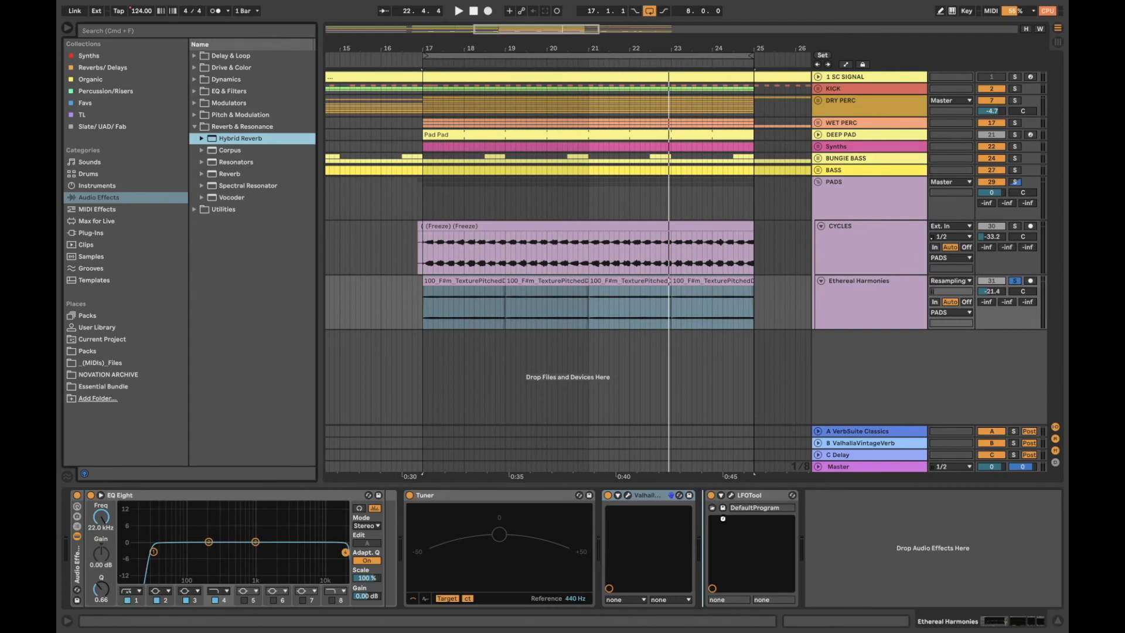
pyautogui.moveTo(701, 520); pyautogui.dragTo(729, 528)
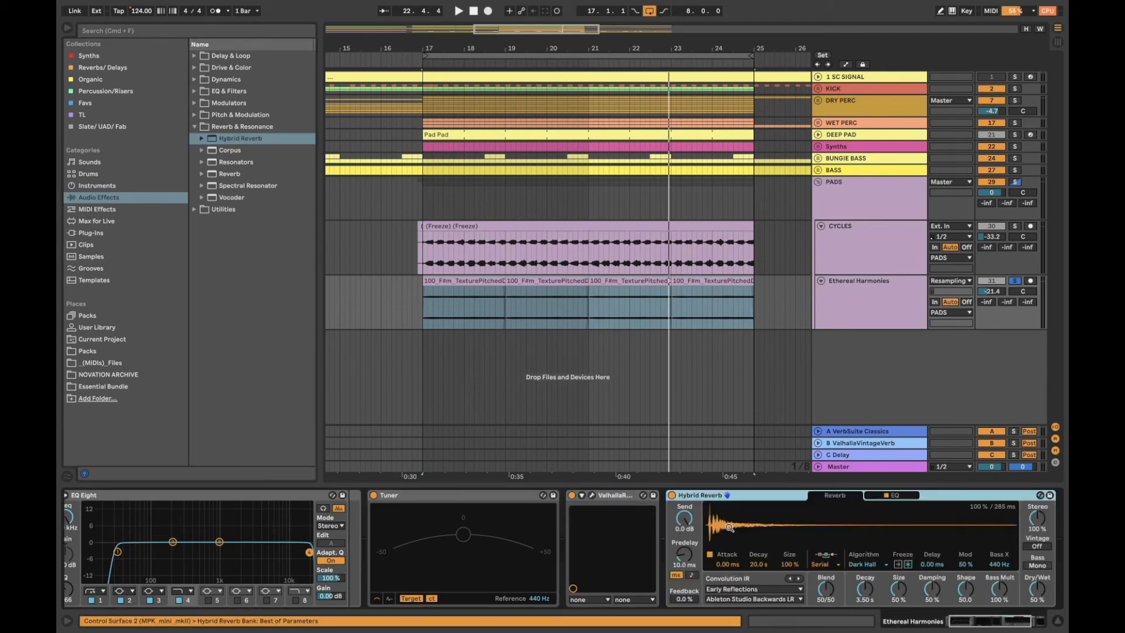
# Set the Hybrid Reverb's convolution impulse response category to Halls.
pyautogui.click(724, 599)
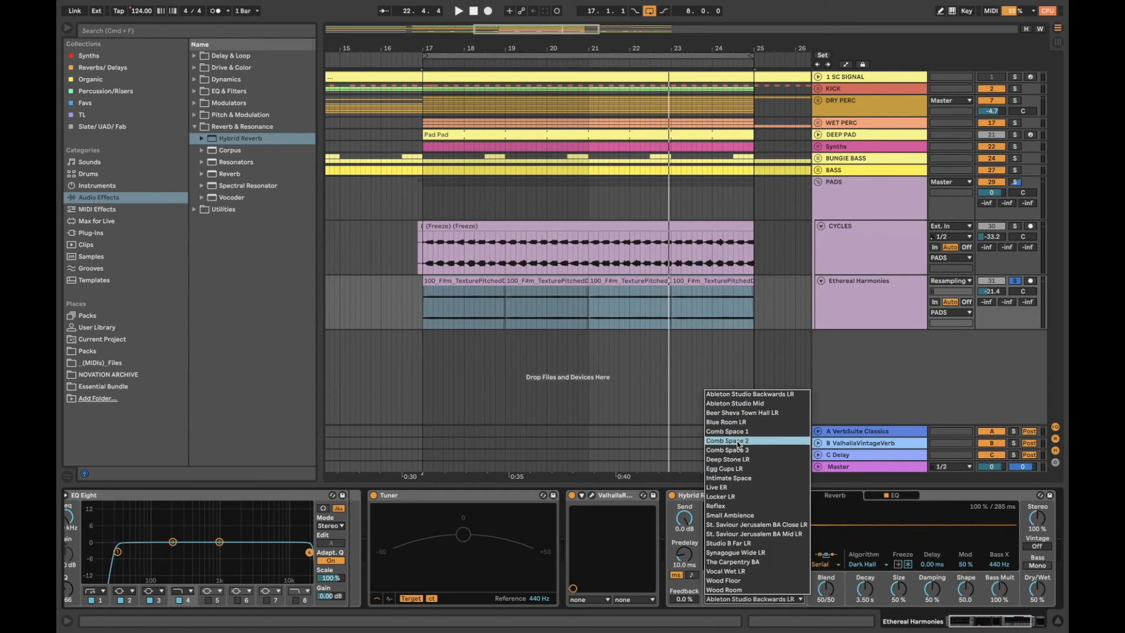
pyautogui.click(696, 588)
pyautogui.click(722, 591)
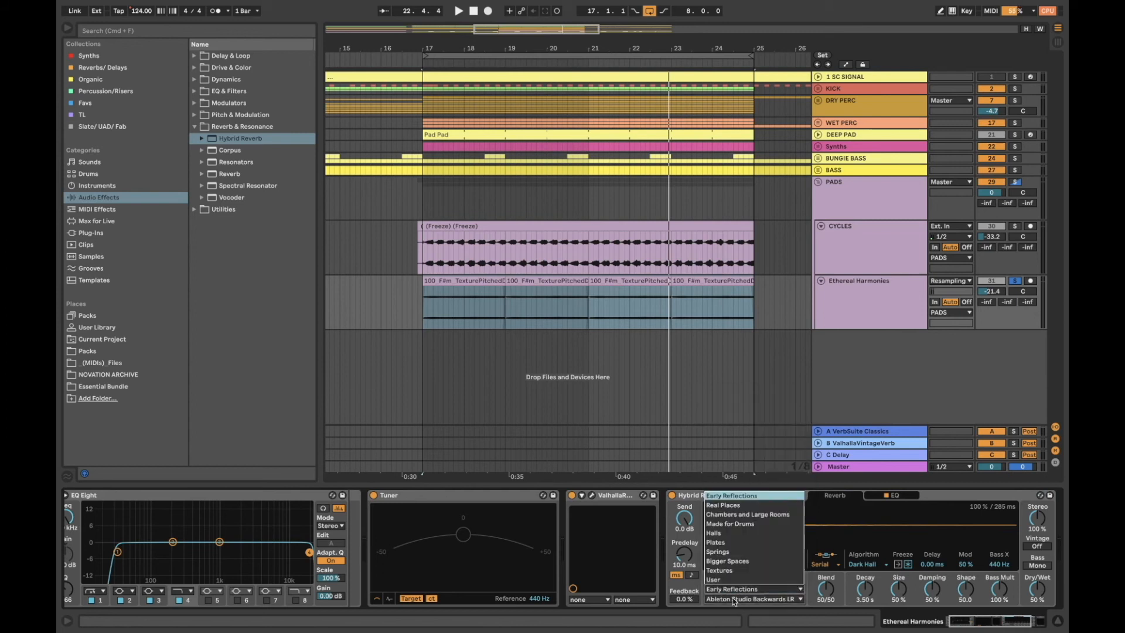
pyautogui.click(735, 534)
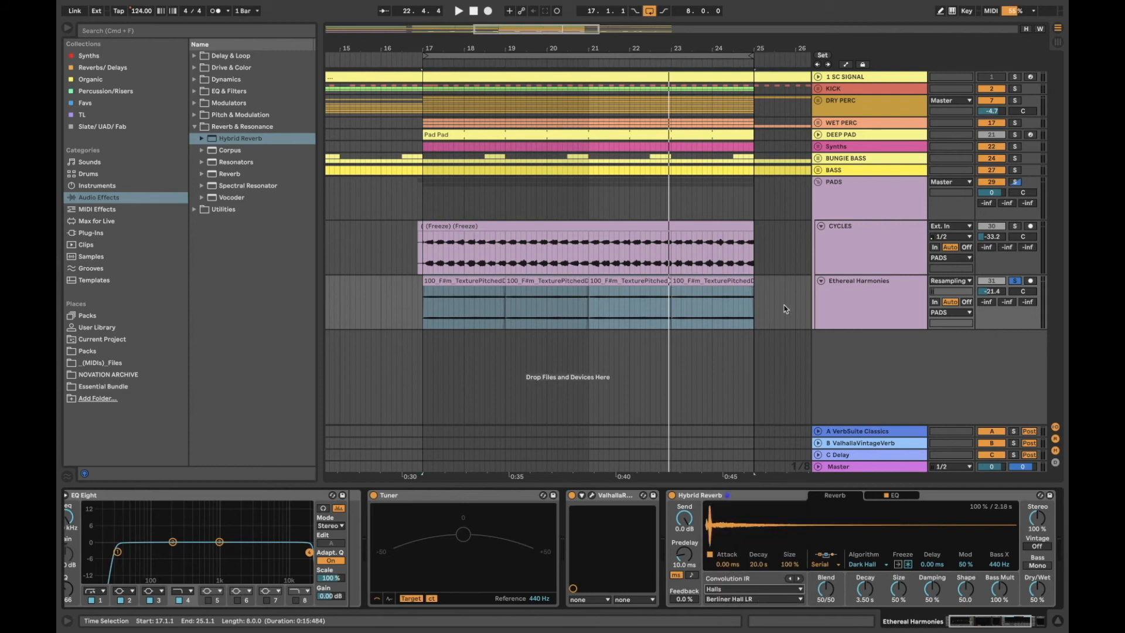
# With ValhallaRoom switched off, play from bar 17 and set Hybrid Reverb's algorithm decay to 9.66 s, stereo to 200% and dry/wet to 100%.
pyautogui.click(420, 306)
pyautogui.press('space')
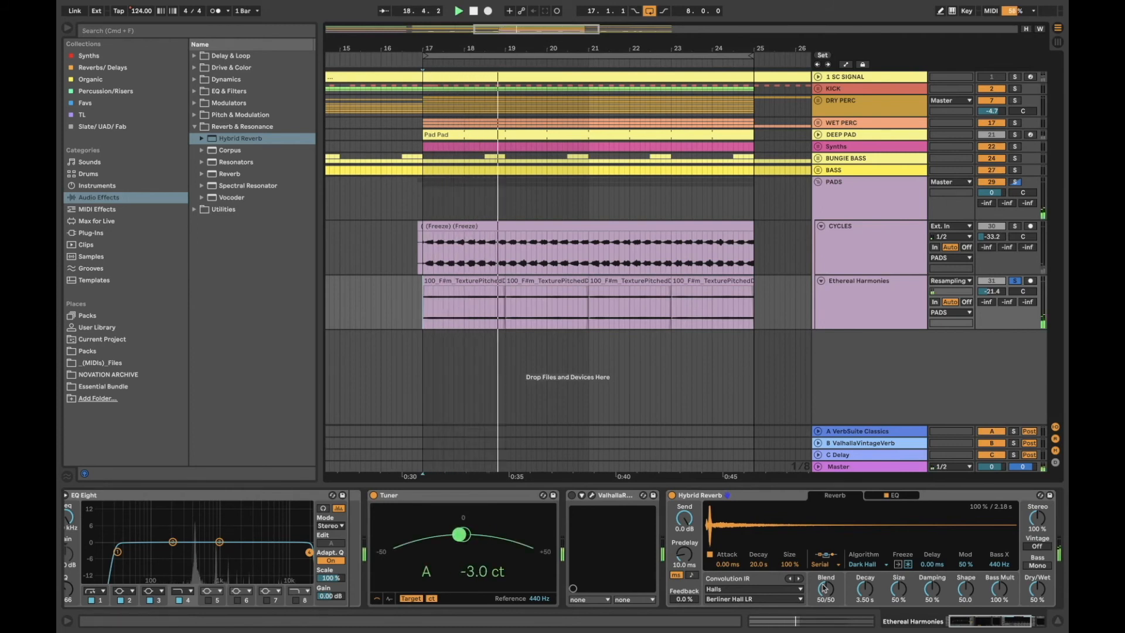
pyautogui.moveTo(865, 589); pyautogui.dragTo(865, 562)
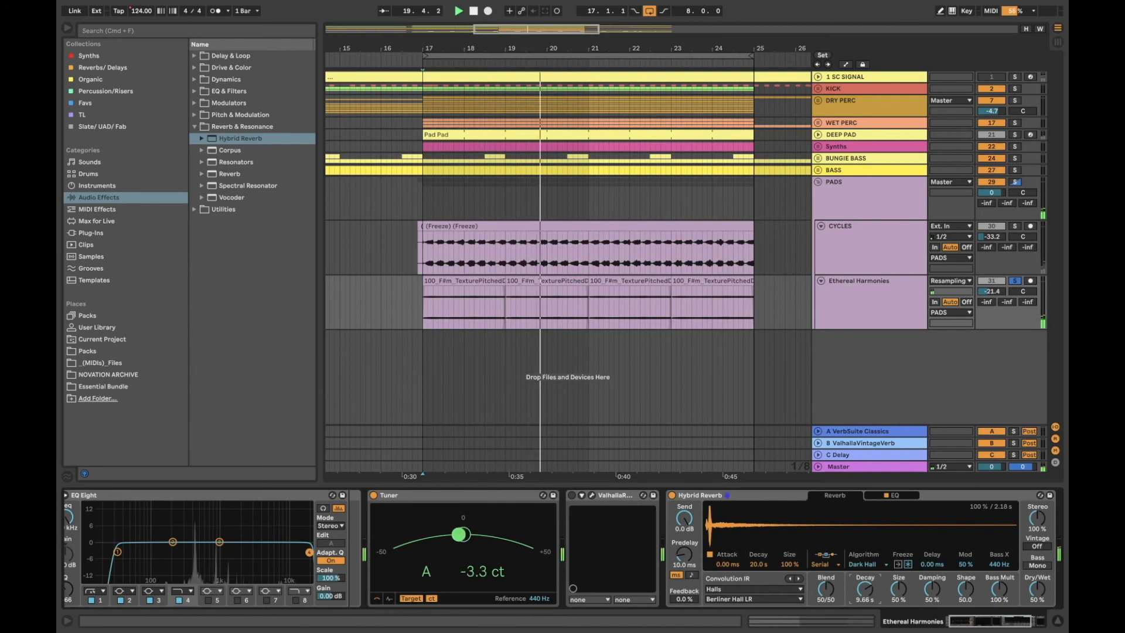
pyautogui.moveTo(1037, 530); pyautogui.dragTo(1037, 522)
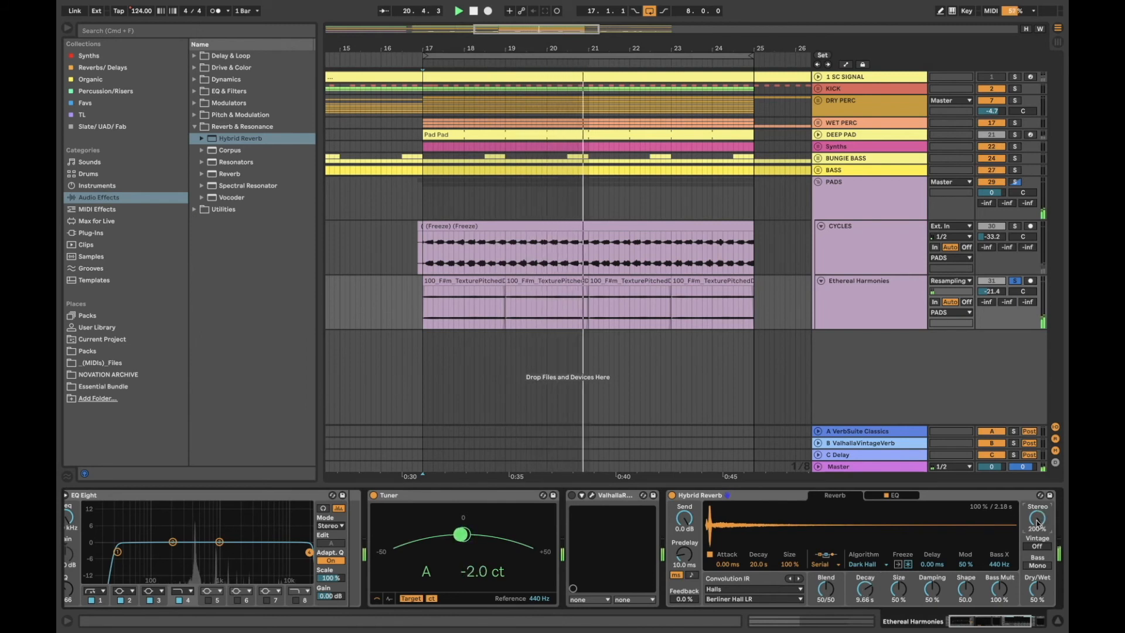
pyautogui.moveTo(1038, 598); pyautogui.dragTo(1038, 592)
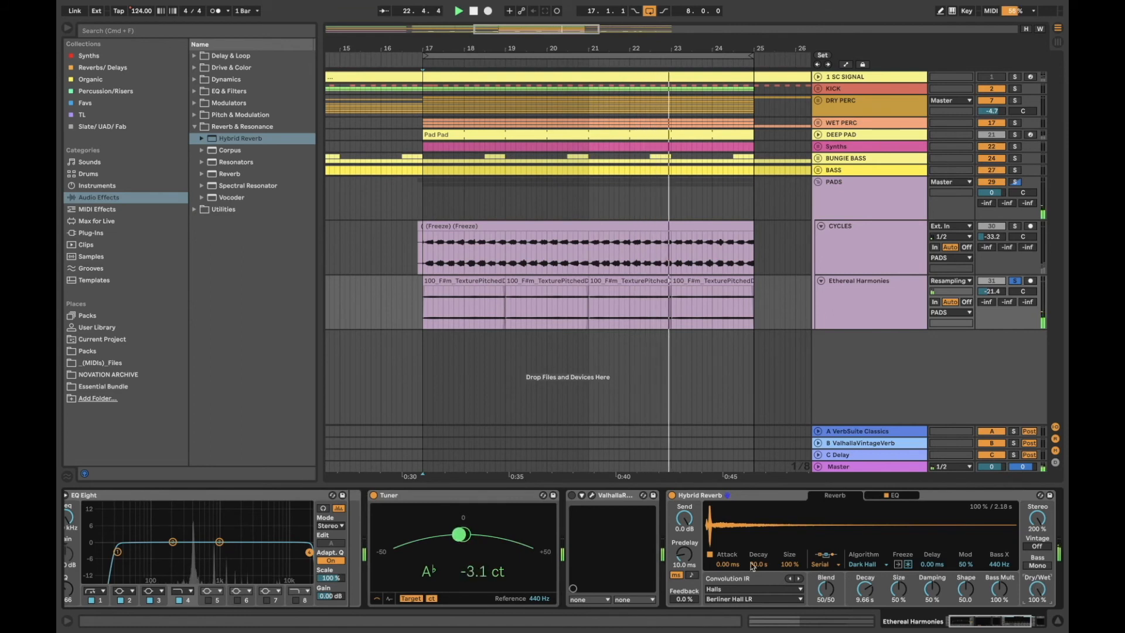
# Choose the BigClear impulse response in Hybrid Reverb and raise its EQ low-cut frequency to 270 Hz.
pyautogui.click(753, 599)
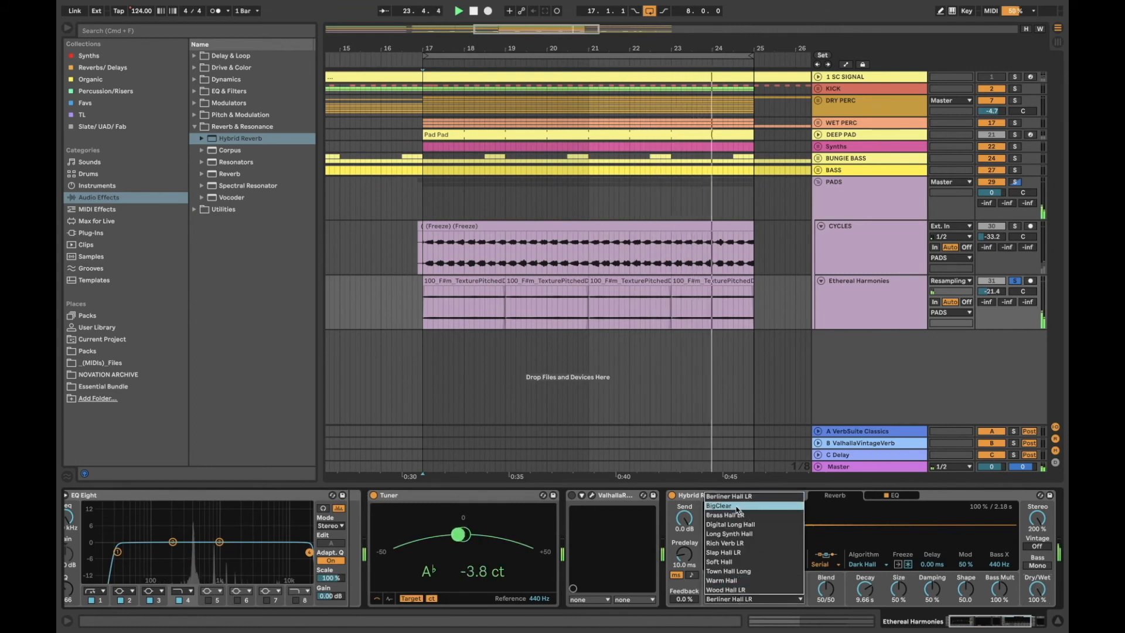
pyautogui.click(738, 507)
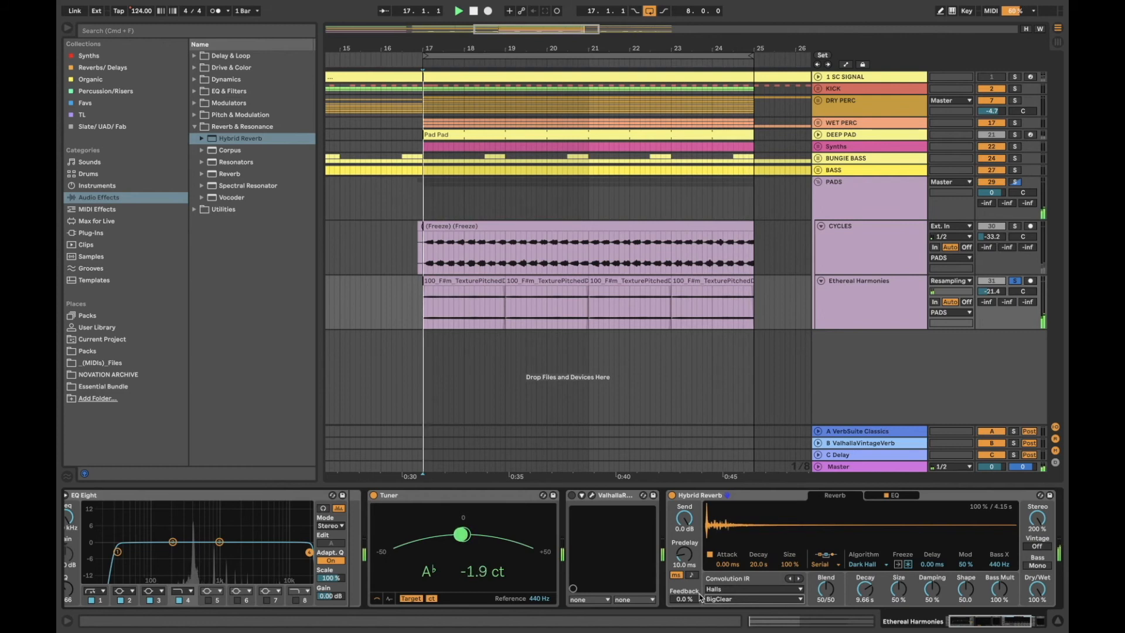
pyautogui.click(892, 496)
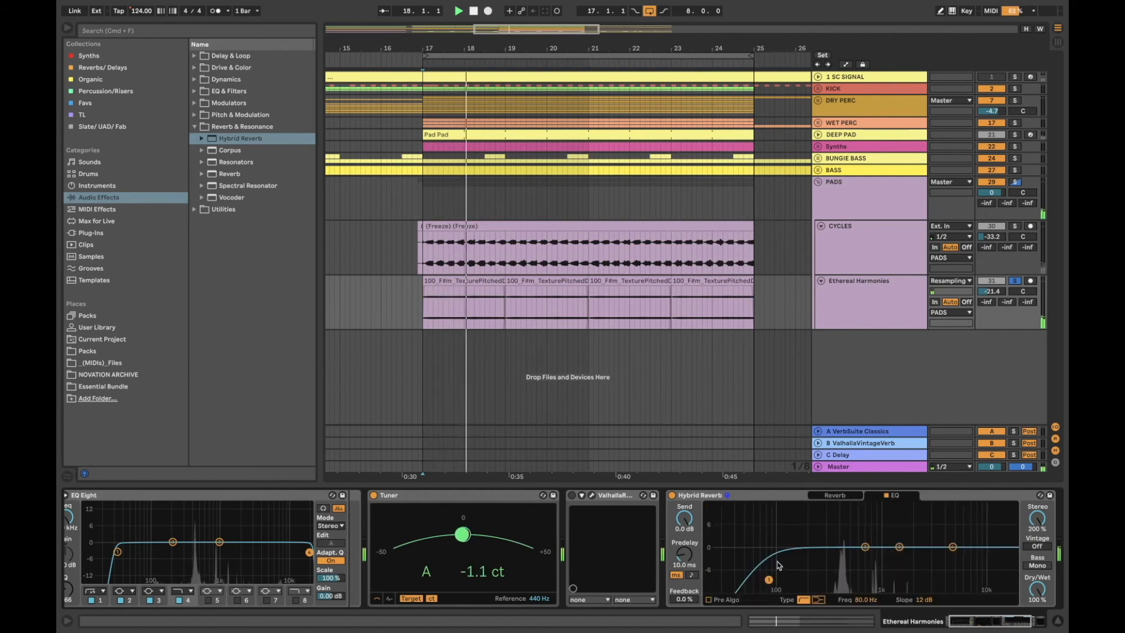
pyautogui.moveTo(769, 580); pyautogui.dragTo(823, 579)
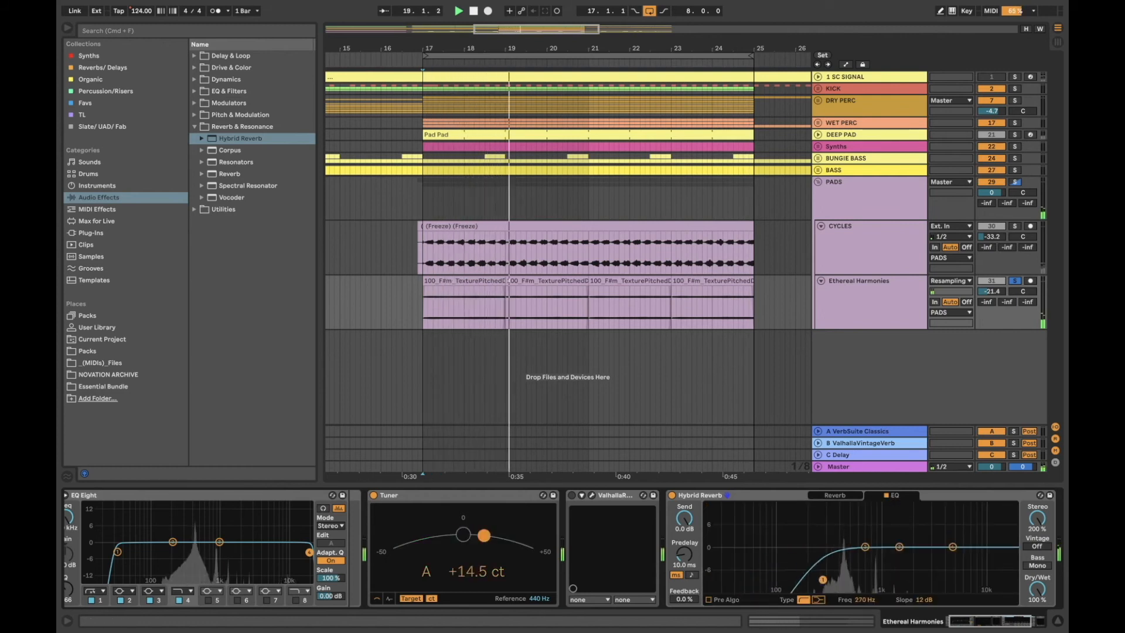
# Stop playback, return to Hybrid Reverb's main reverb settings and switch ValhallaRoom back on.
pyautogui.click(835, 496)
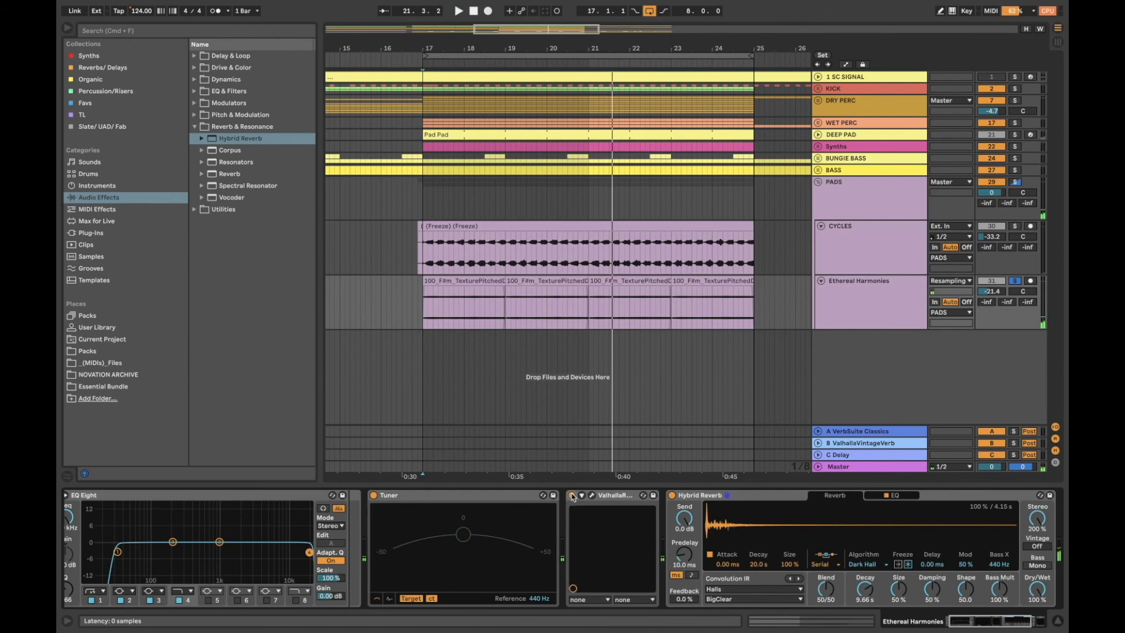
pyautogui.click(609, 496)
pyautogui.click(721, 497)
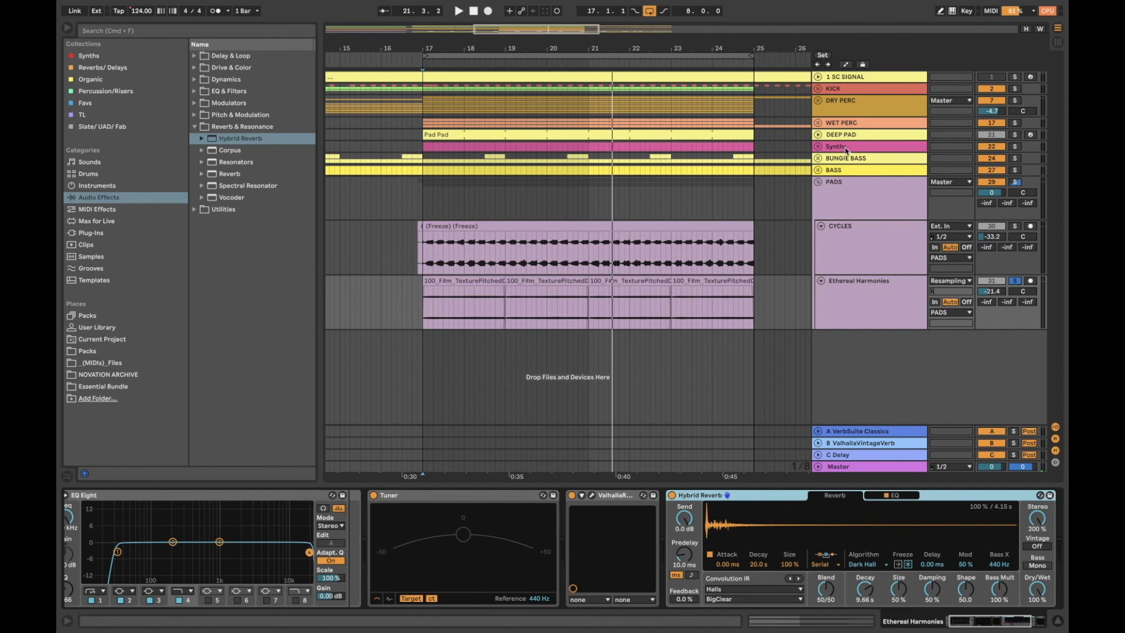
pyautogui.click(854, 308)
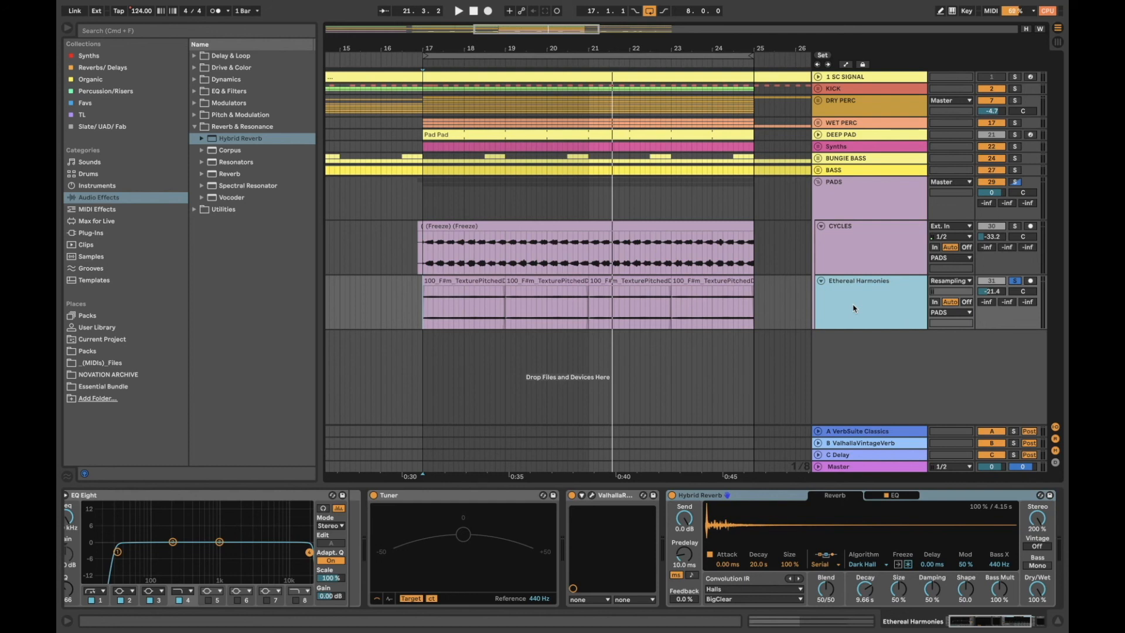
# Examine the LFOTool volume curve at the end of the Ethereal Harmonies effect chain, then close its window.
pyautogui.hscroll(5, 850, 498)
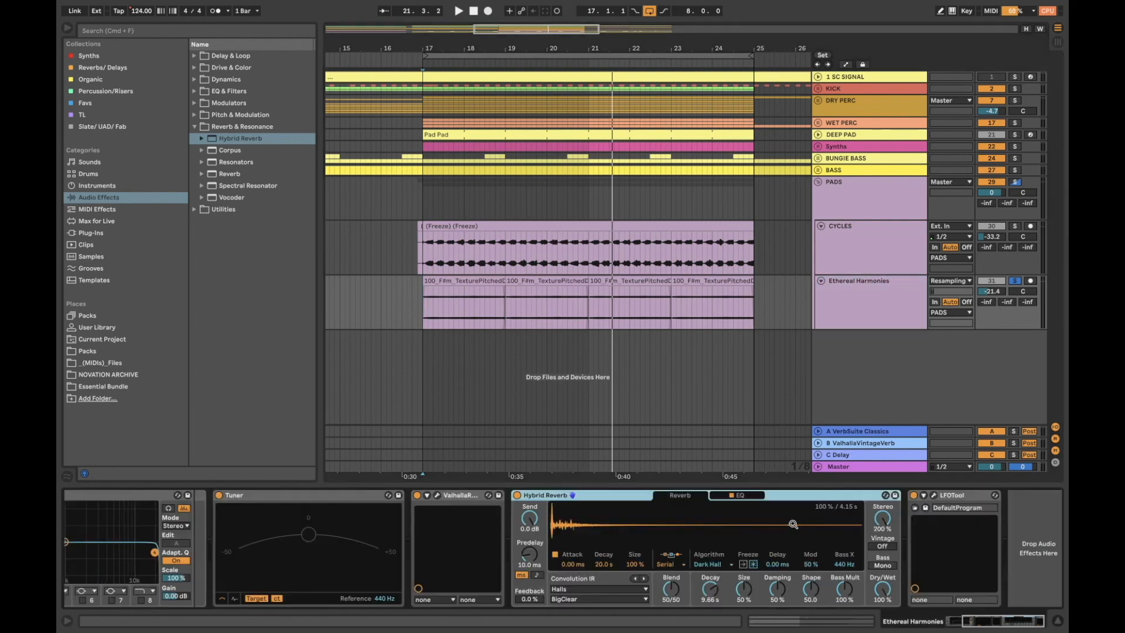
pyautogui.click(927, 496)
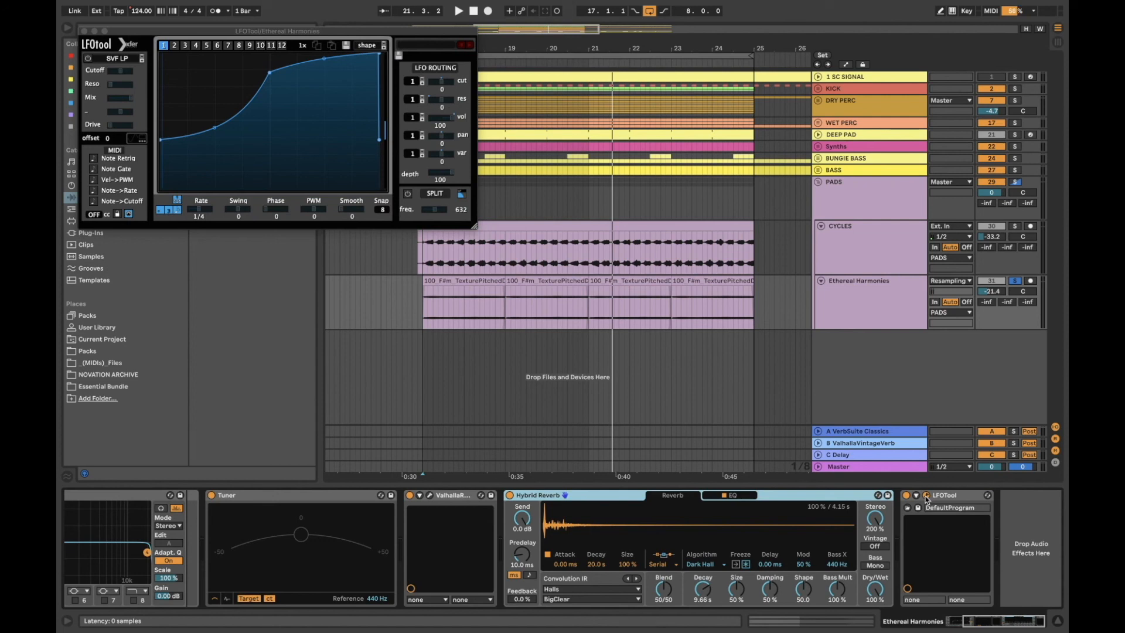
pyautogui.click(927, 496)
pyautogui.click(947, 496)
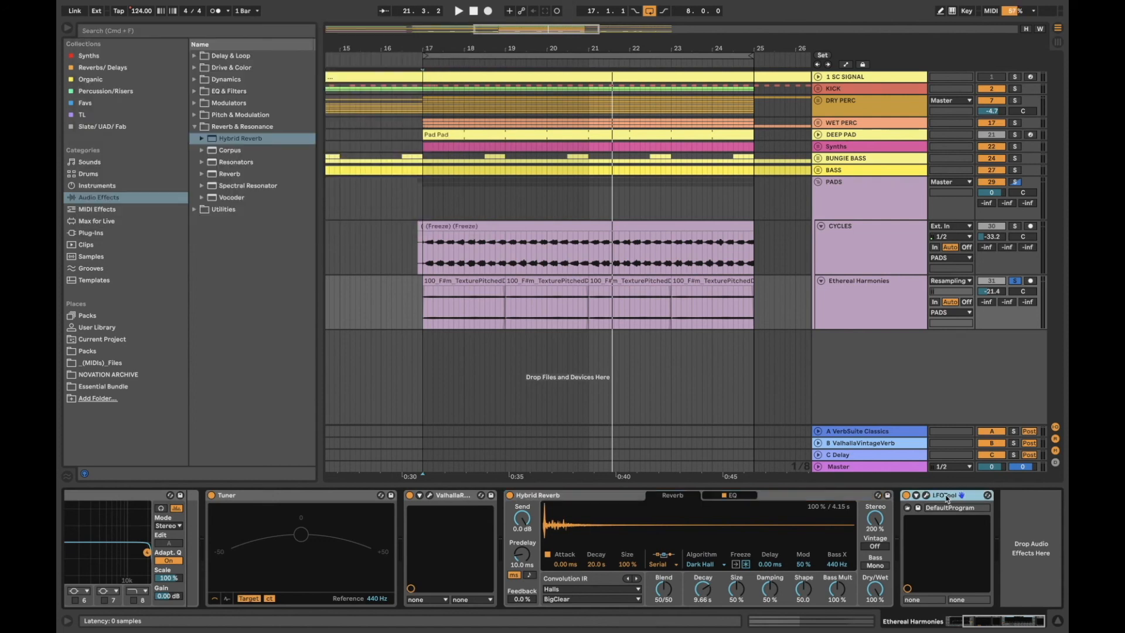
# Switch off Hybrid Reverb on Ethereal Harmonies and select the track's clip starting at bar 21.
pyautogui.click(577, 497)
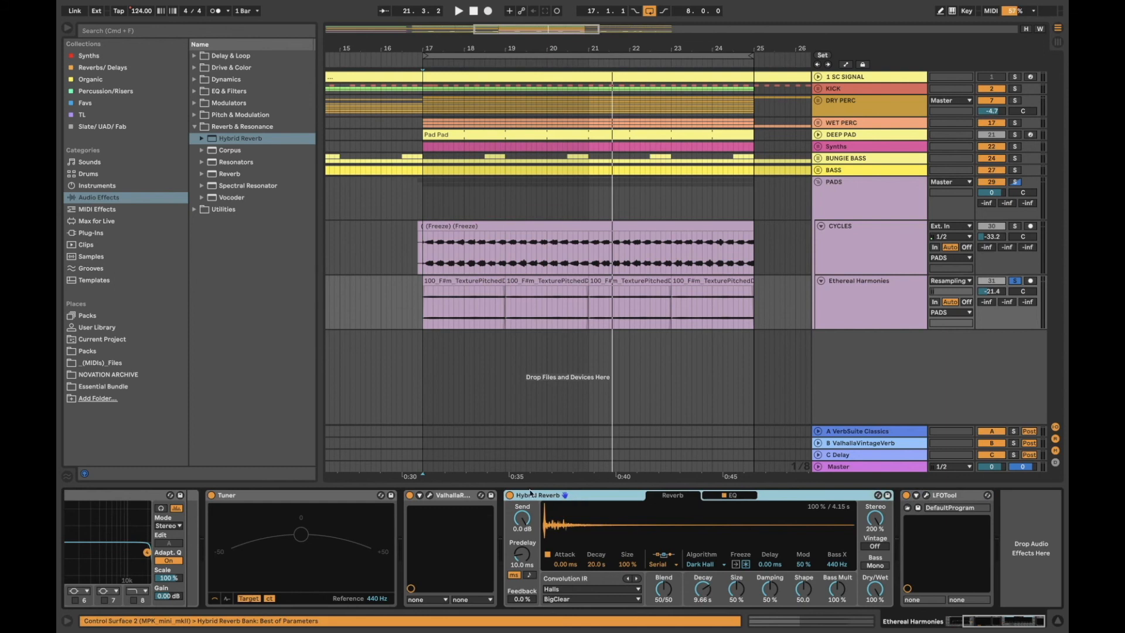
pyautogui.click(509, 496)
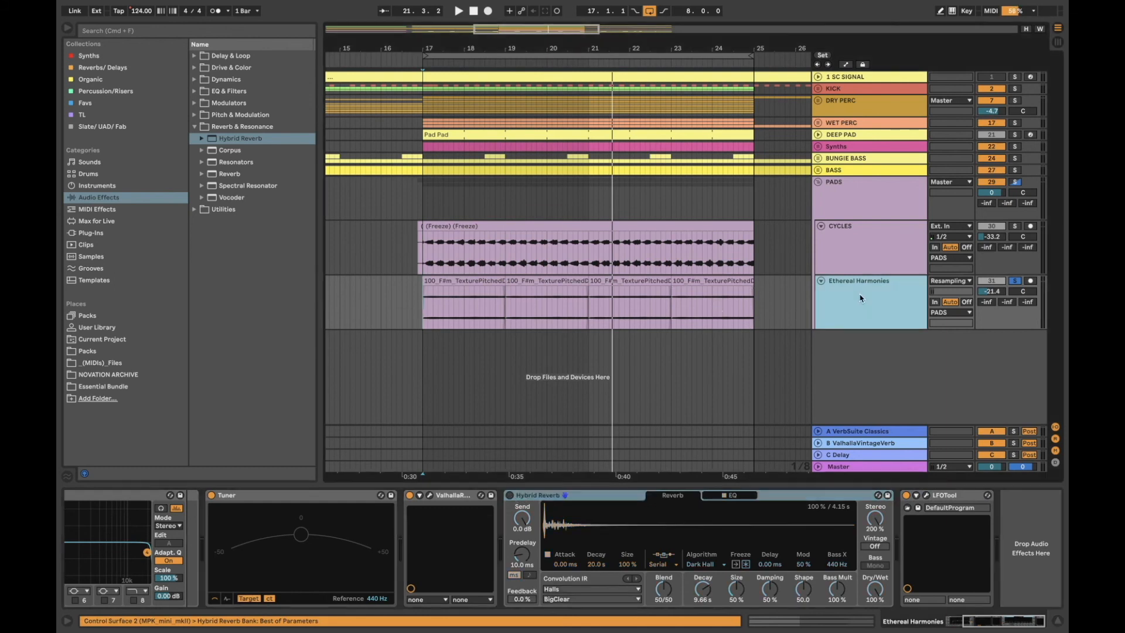
pyautogui.click(630, 281)
# Solo the whole PADS group instead of only Ethereal Harmonies and play it from bar 17.
pyautogui.click(819, 238)
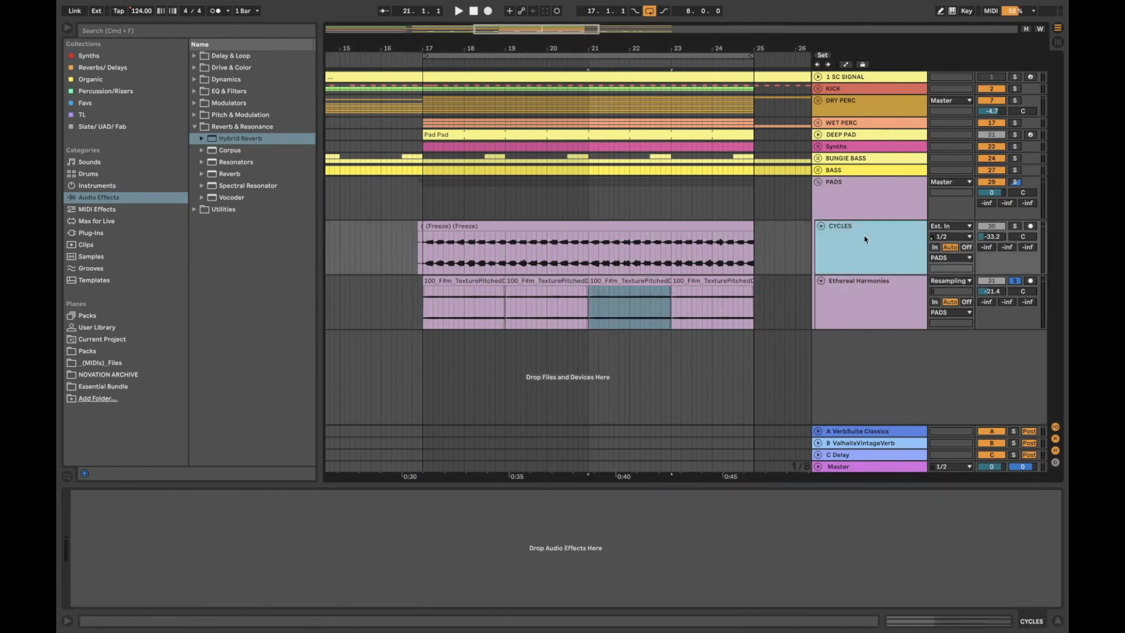
pyautogui.click(647, 543)
pyautogui.click(849, 248)
pyautogui.click(881, 218)
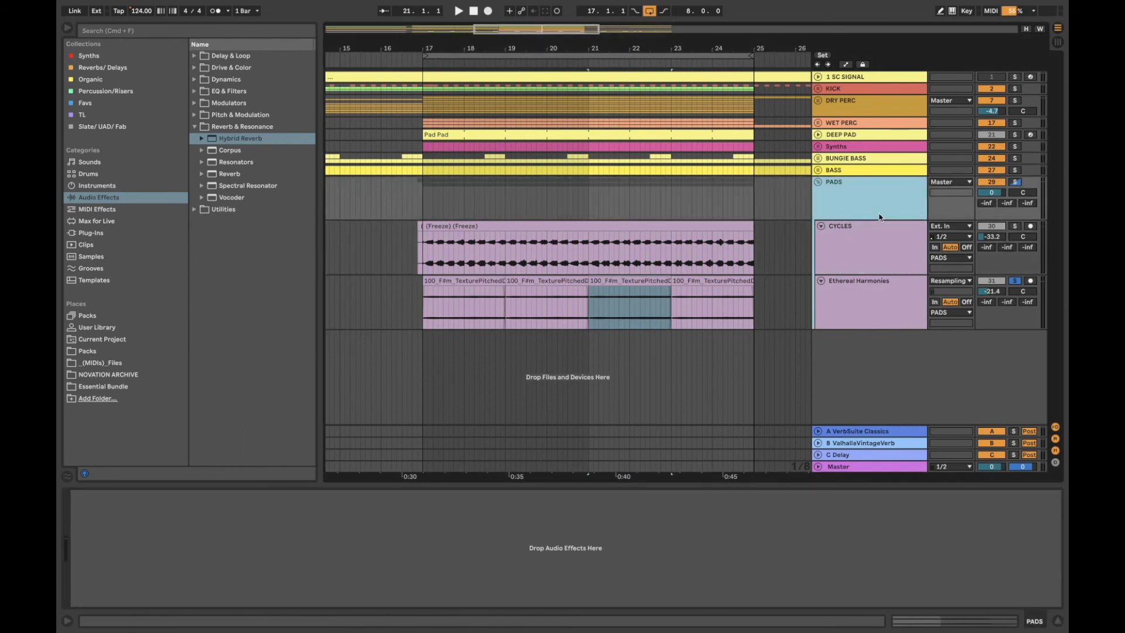
pyautogui.click(1015, 183)
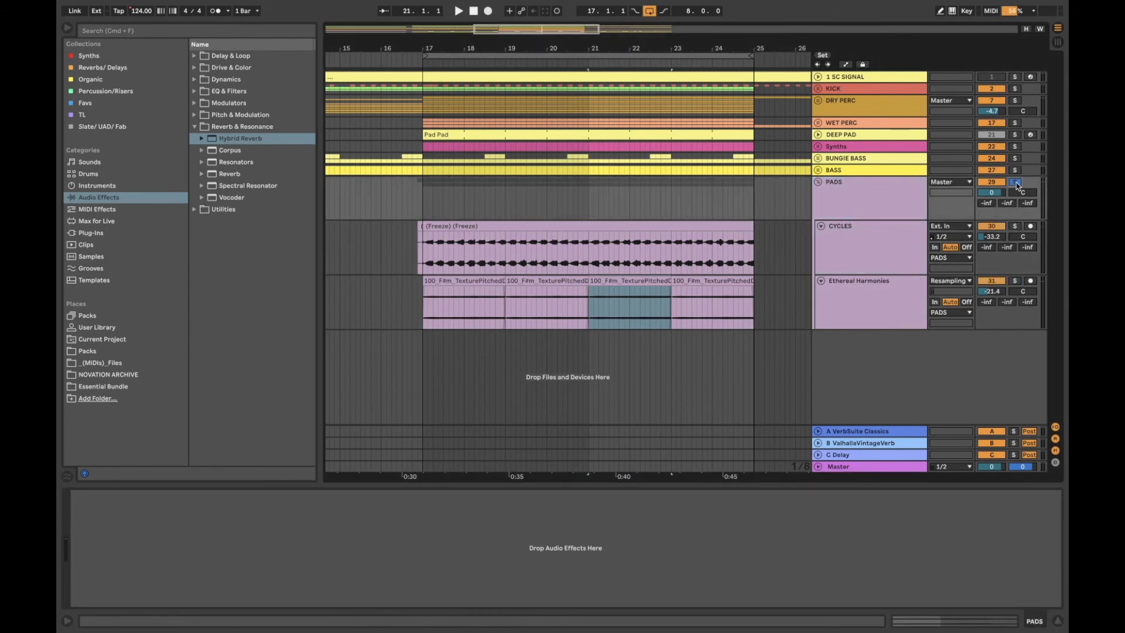
pyautogui.click(421, 214)
pyautogui.press('space')
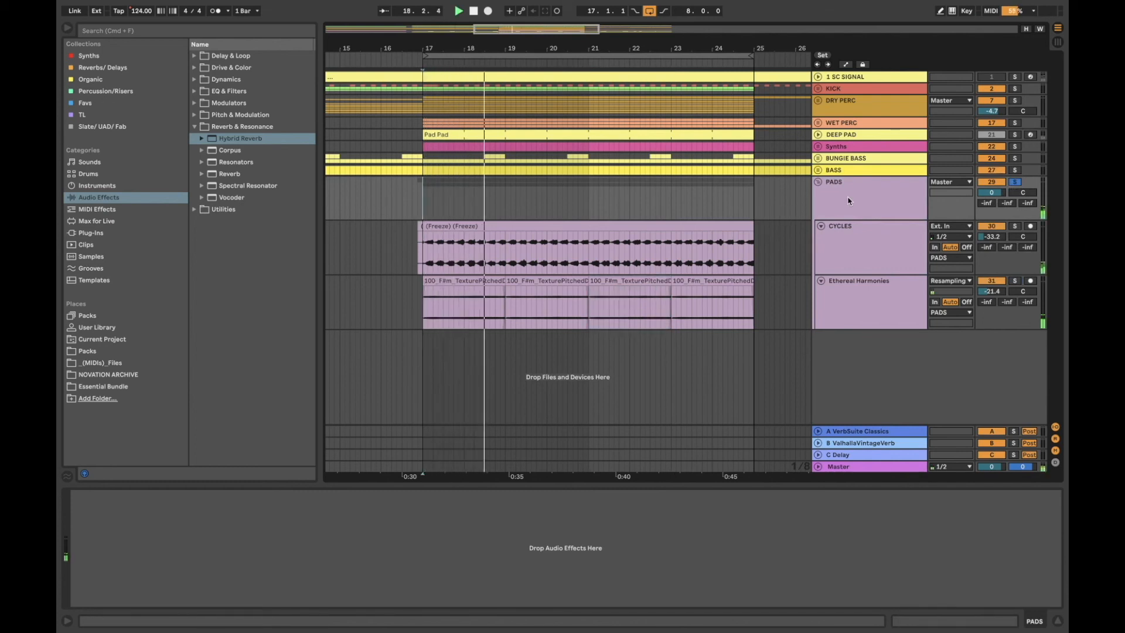
# Add EQ Eight from the Favs collection to the PADS group and play the group from bar 17.
pyautogui.click(99, 106)
pyautogui.click(213, 108)
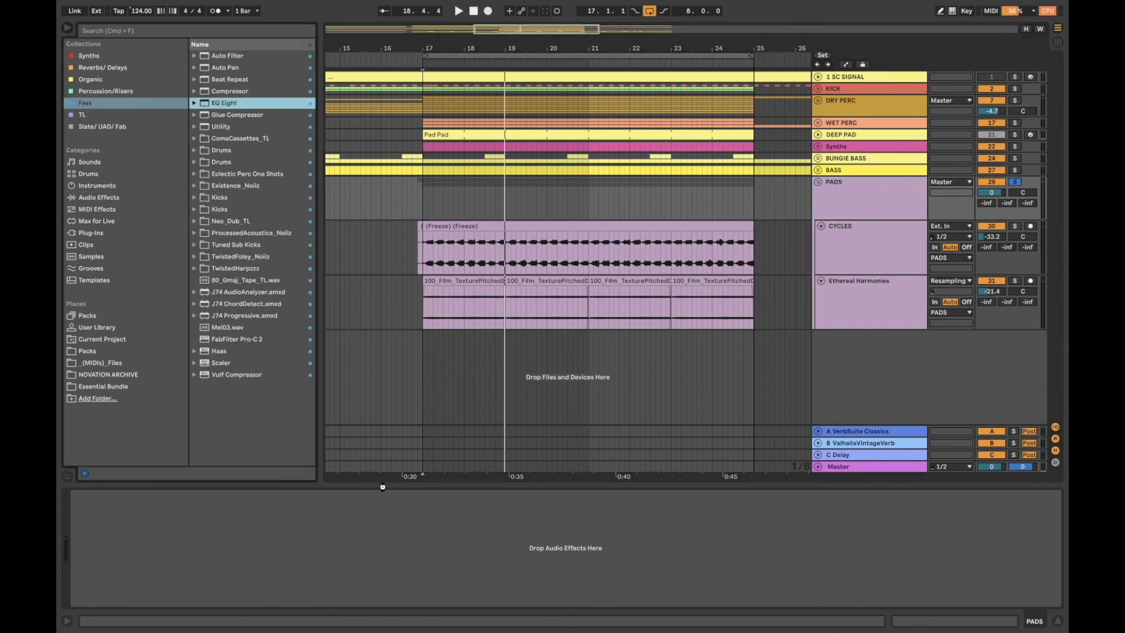
pyautogui.moveTo(383, 487); pyautogui.dragTo(352, 545)
pyautogui.press('space')
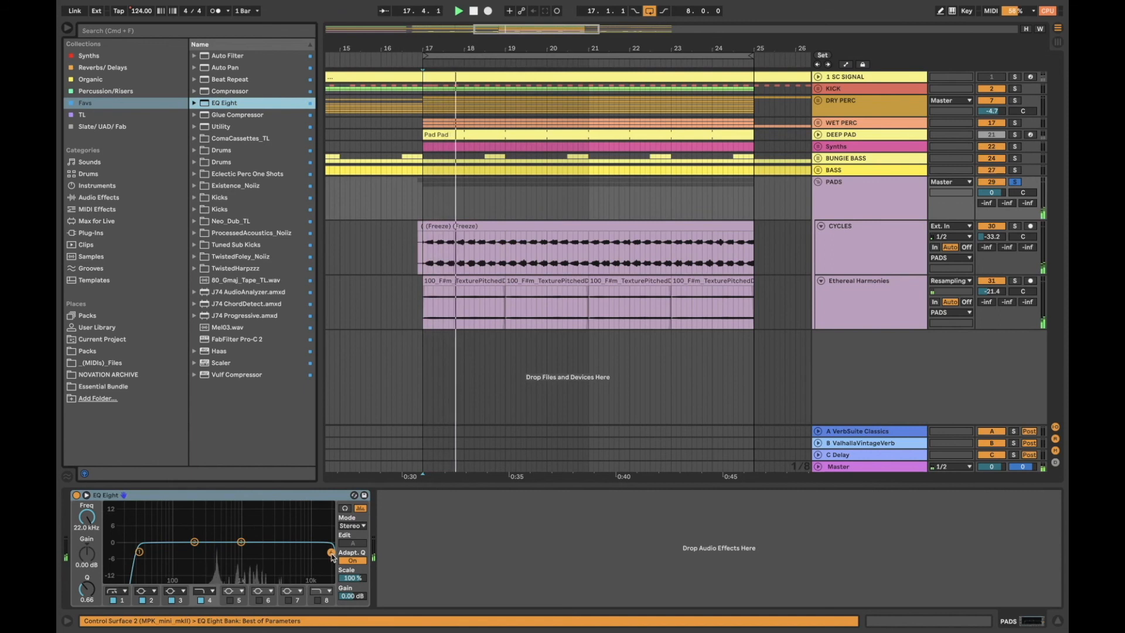